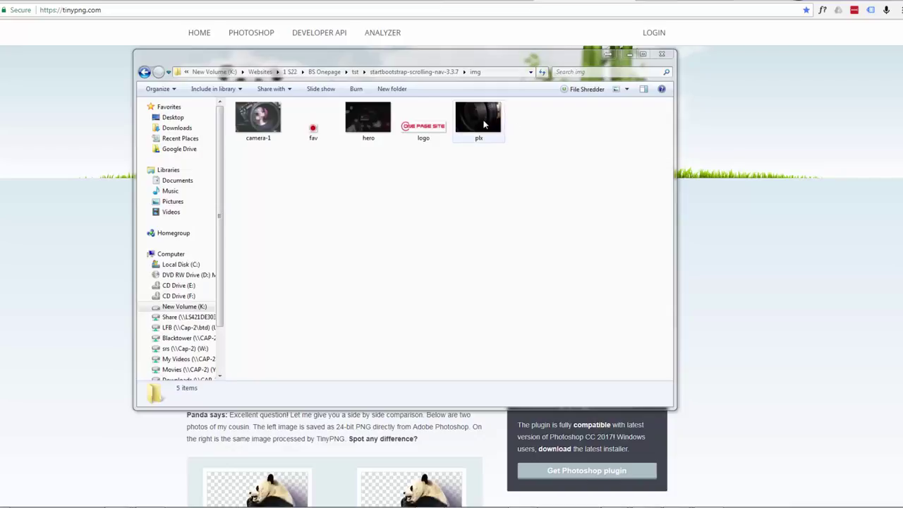
{"action": "left_click", "coordinate": [484, 124]}
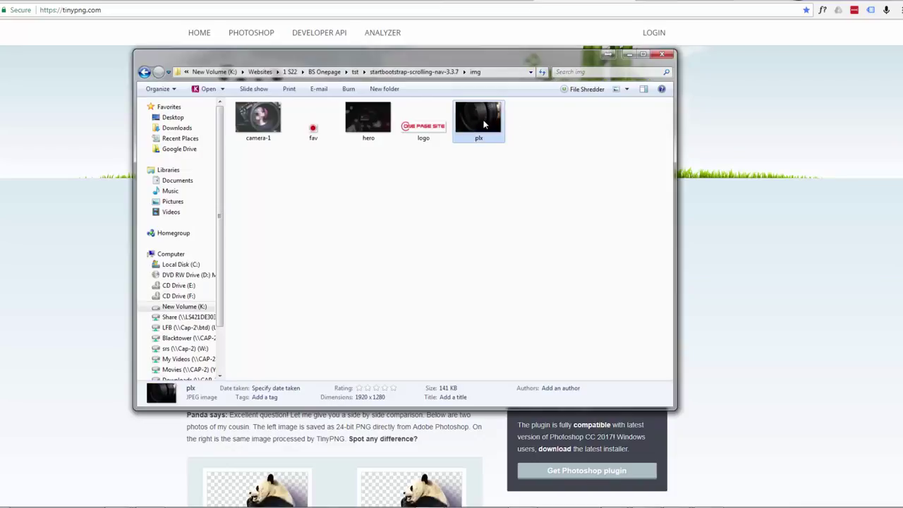
{"action": "right_click", "coordinate": [482, 122]}
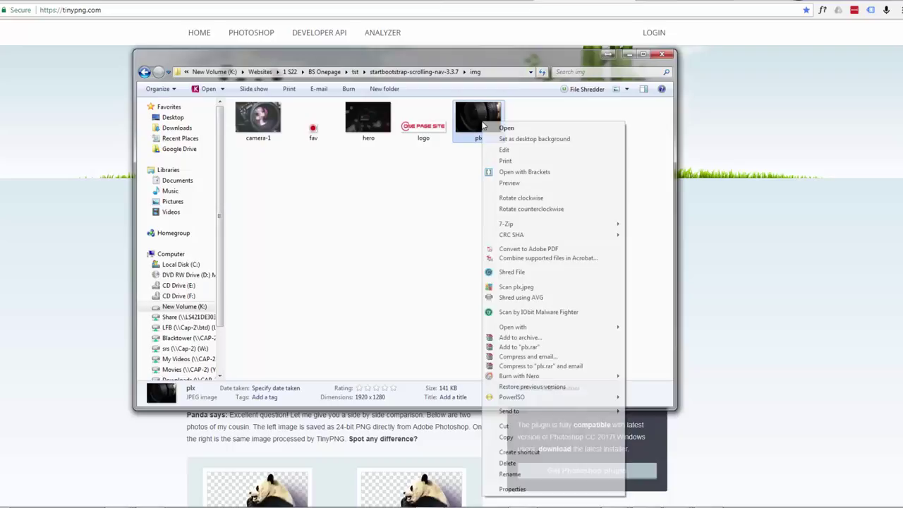
{"action": "left_click", "coordinate": [518, 488]}
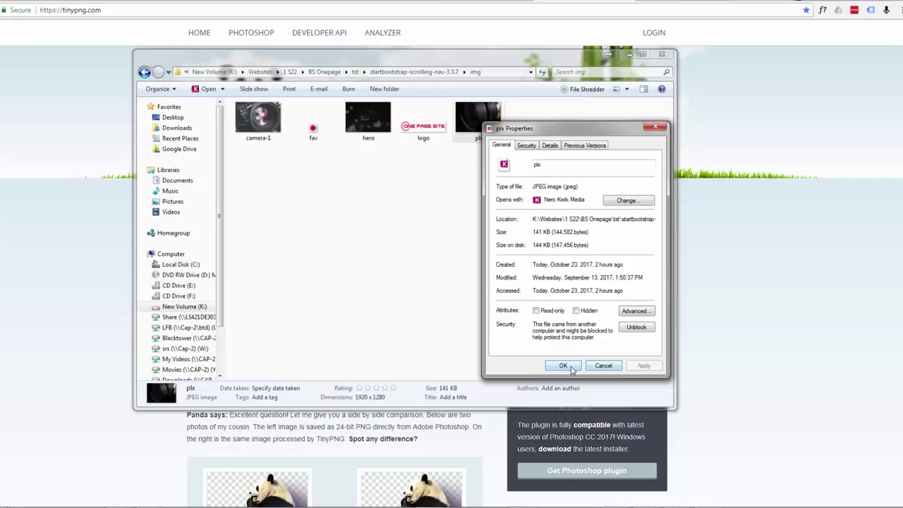
{"action": "left_click", "coordinate": [563, 366]}
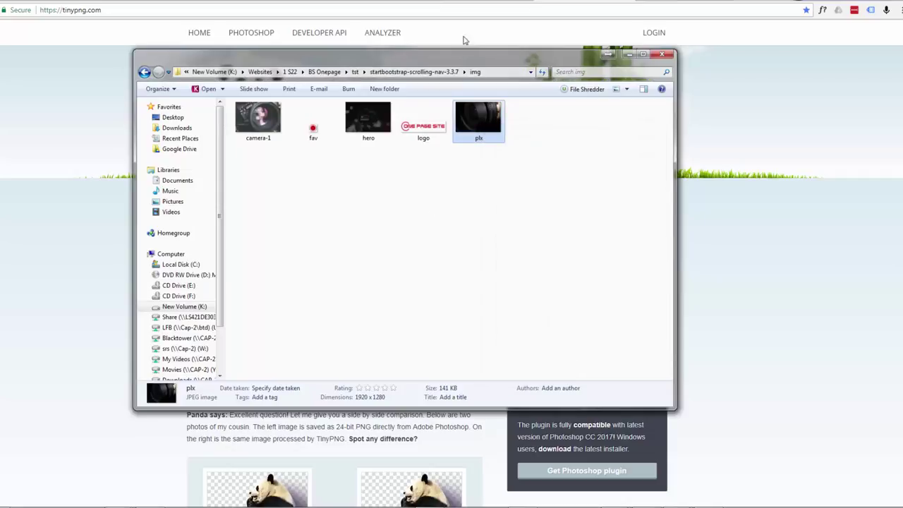
Drop plx.jpeg onto TinyPNG to shrink it from 144.6 KB to 74.3 KB
{"action": "left_click_drag", "start_coordinate": [449, 62], "coordinate": [901, 141]}
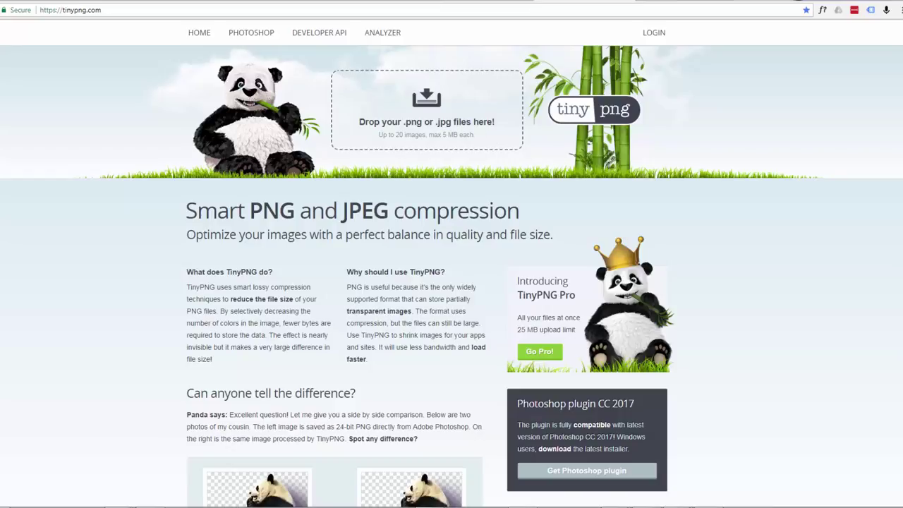
{"action": "key", "text": "alt+Tab"}
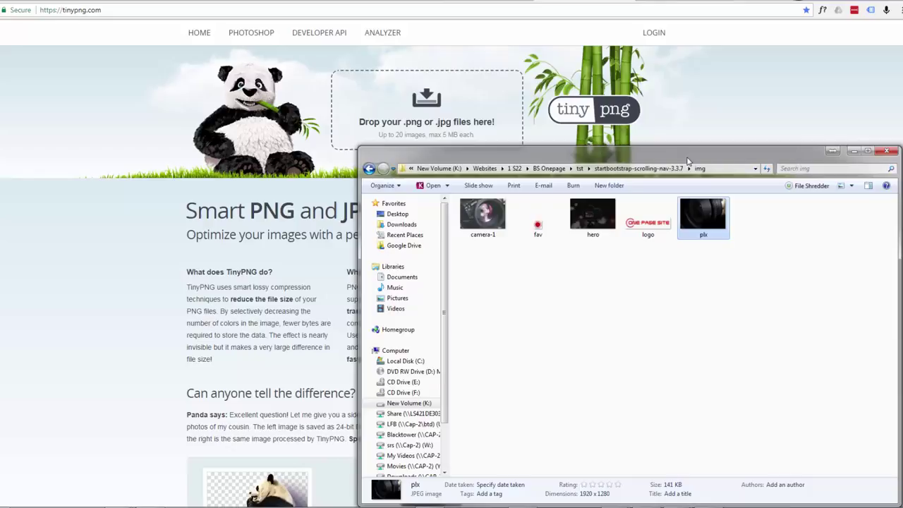
{"action": "left_click_drag", "start_coordinate": [710, 214], "coordinate": [405, 116]}
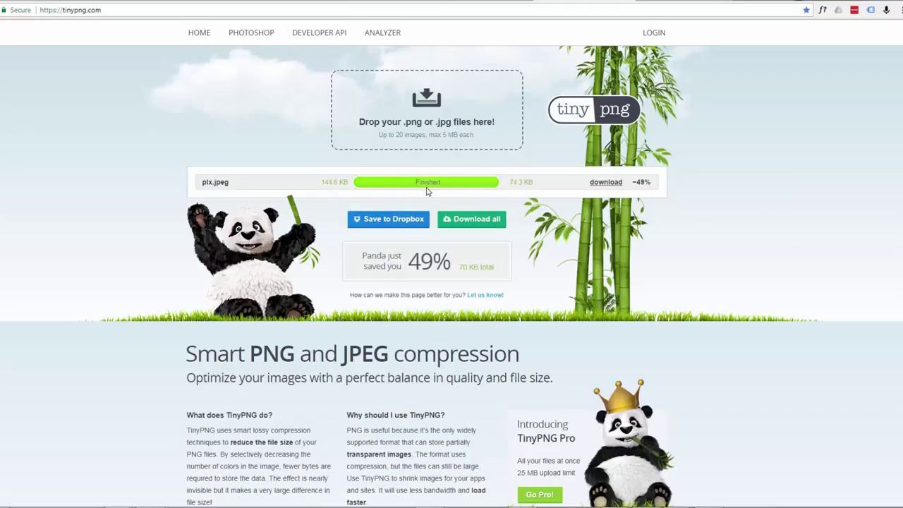
Download the compressed plx.jpeg and rename the original photo to plx1
{"action": "left_click", "coordinate": [603, 183]}
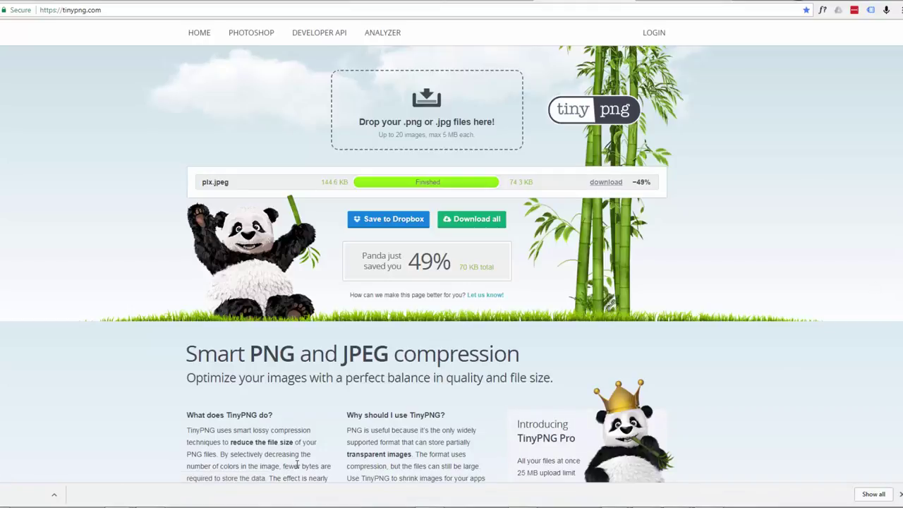
{"action": "left_click", "coordinate": [10, 479]}
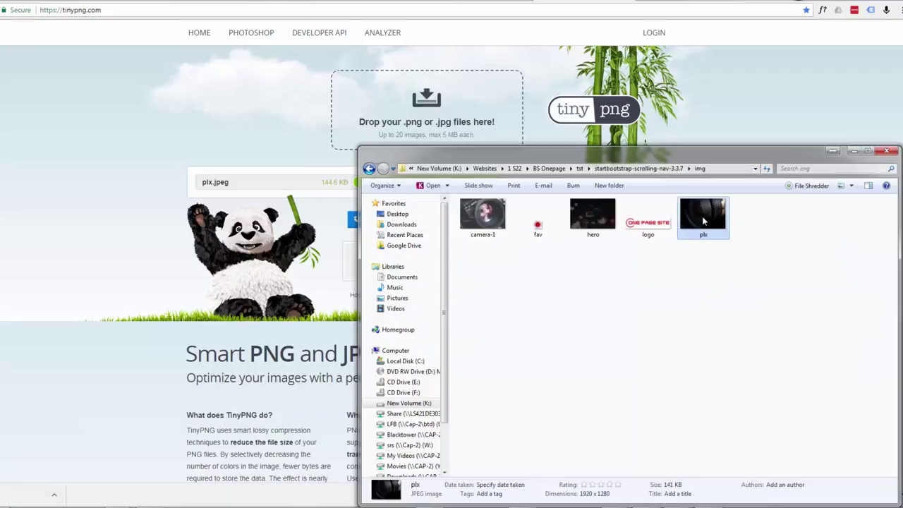
{"action": "mouse_move", "coordinate": [703, 213]}
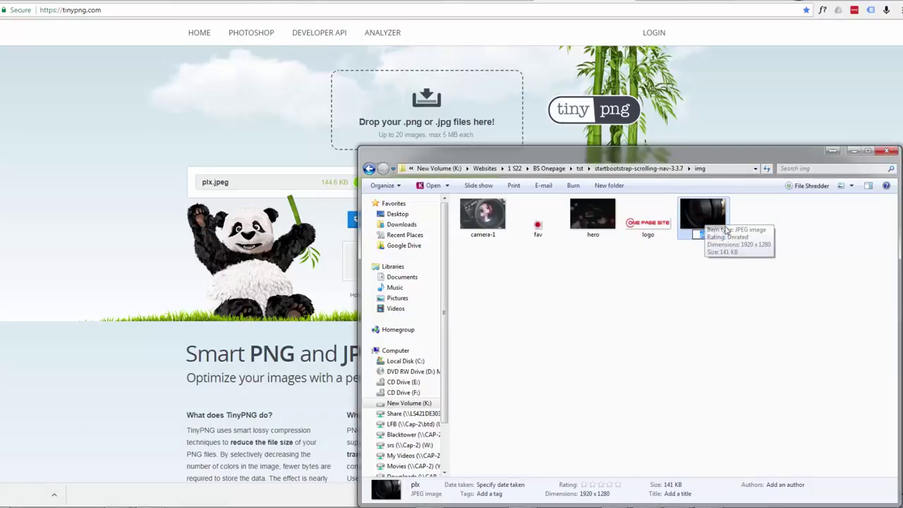
{"action": "left_click", "coordinate": [711, 234]}
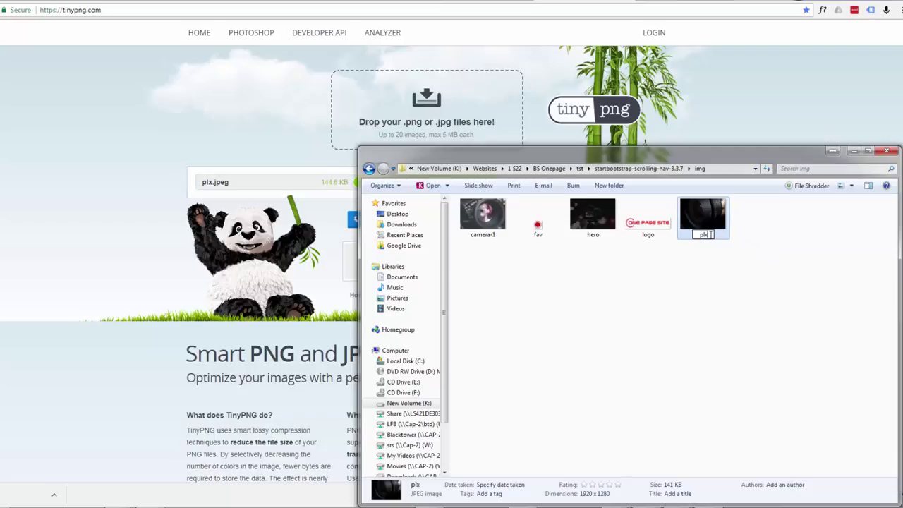
{"action": "type", "text": "1"}
{"action": "key", "text": "Return"}
{"action": "left_click", "coordinate": [690, 332]}
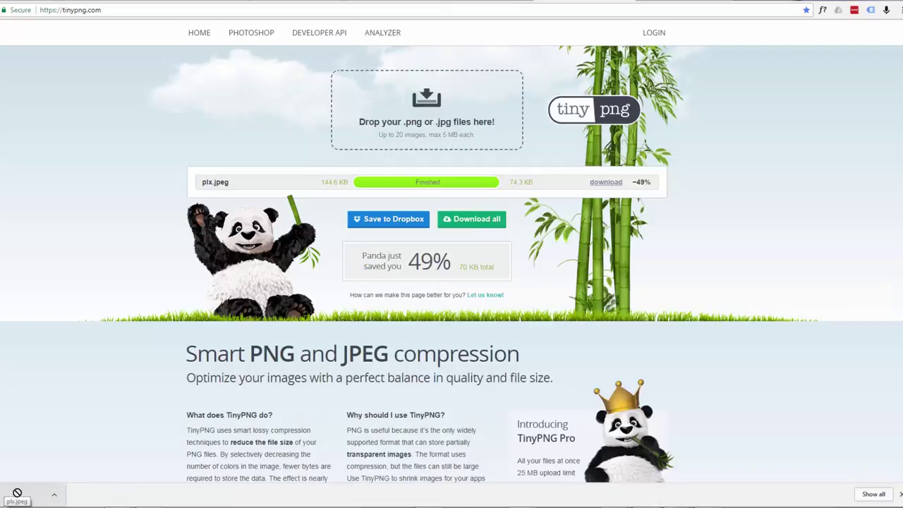
Move the downloaded 72.5 KB plx.jpeg from Chrome's download bar into the img folder
{"action": "left_click_drag", "start_coordinate": [21, 497], "coordinate": [349, 321]}
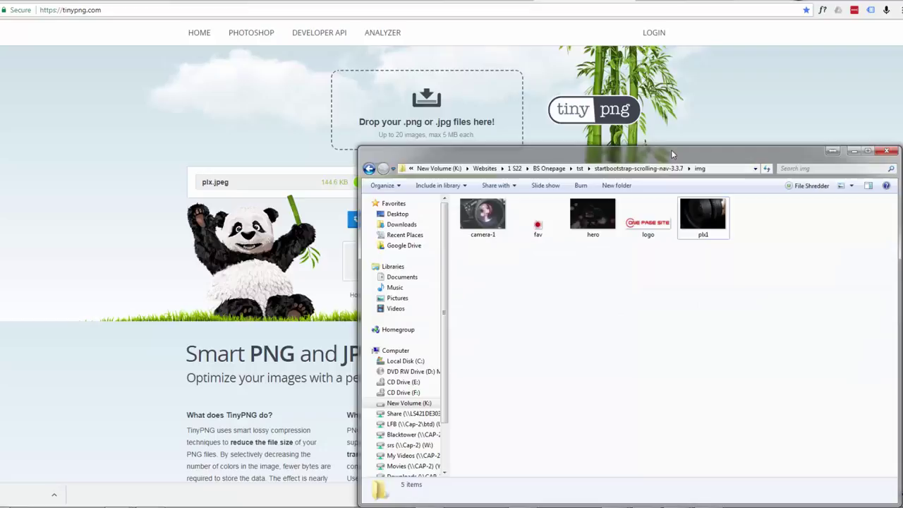
{"action": "left_click_drag", "start_coordinate": [373, 150], "coordinate": [902, 161]}
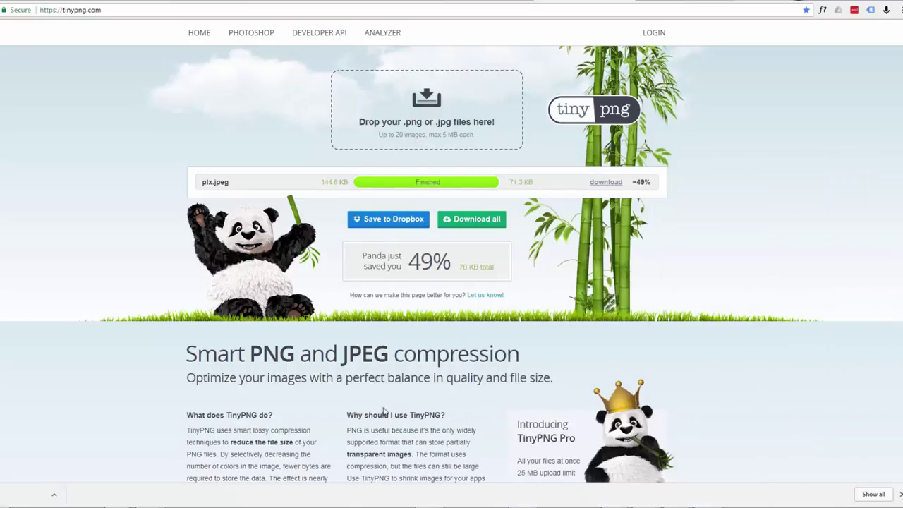
{"action": "left_click_drag", "start_coordinate": [30, 496], "coordinate": [902, 424]}
{"action": "left_click_drag", "start_coordinate": [902, 141], "coordinate": [346, 68]}
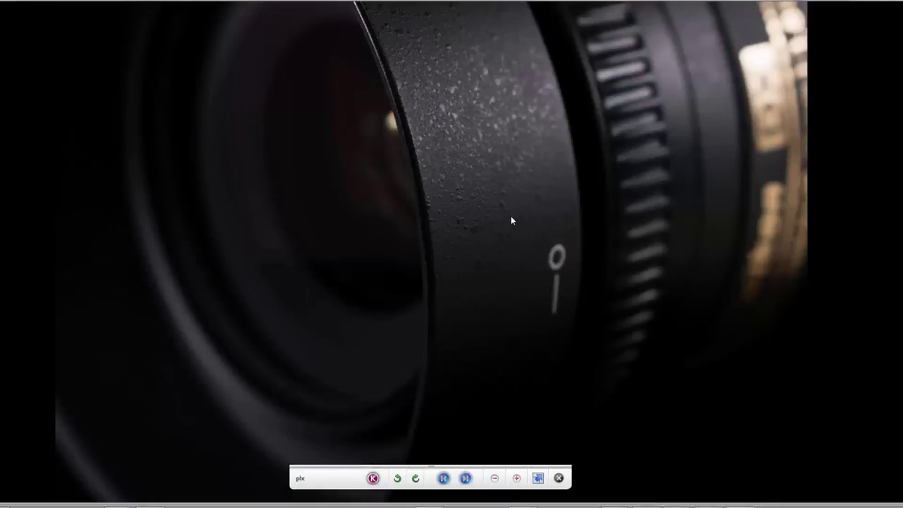
Zoom in and out on the compressed plx photo to inspect the lens detail
{"action": "scroll", "coordinate": [510, 227], "scroll_direction": "up", "scroll_amount": 1}
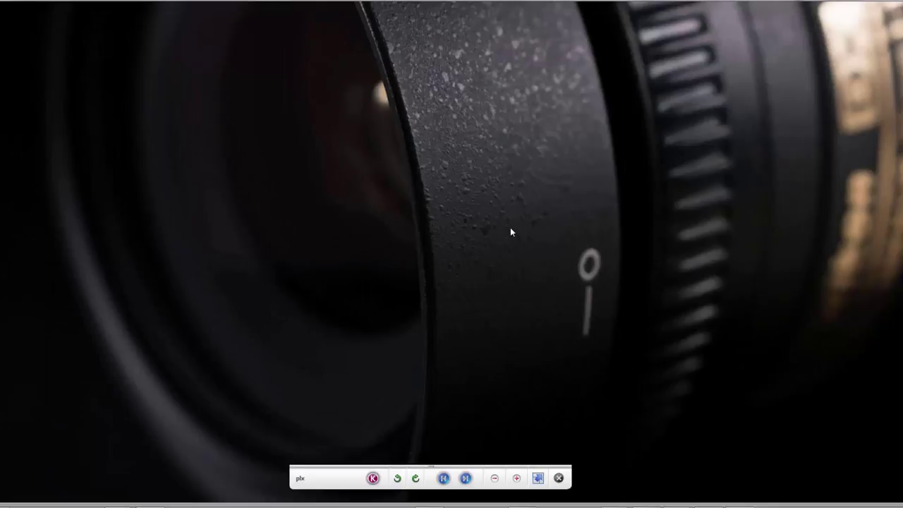
{"action": "scroll", "coordinate": [511, 231], "scroll_direction": "down", "scroll_amount": 2}
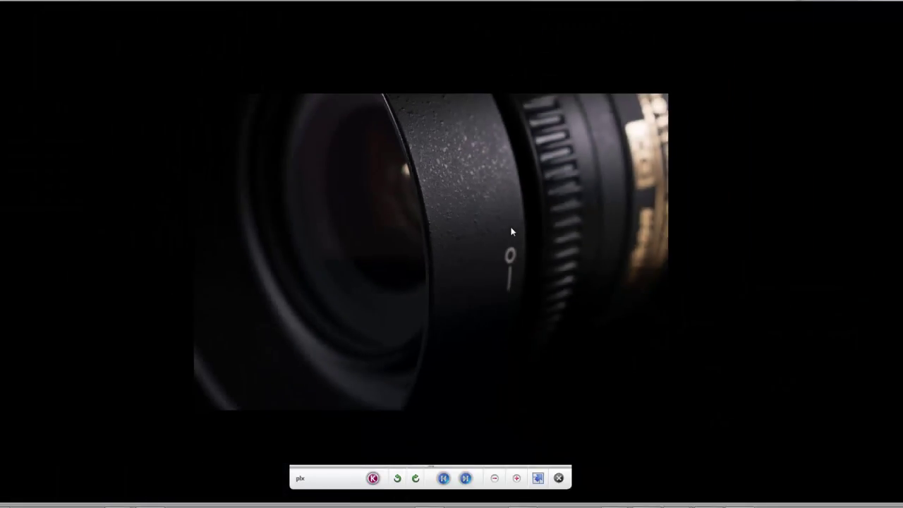
{"action": "scroll", "coordinate": [511, 231], "scroll_direction": "up", "scroll_amount": 3}
{"action": "scroll", "coordinate": [512, 232], "scroll_direction": "down", "scroll_amount": 1}
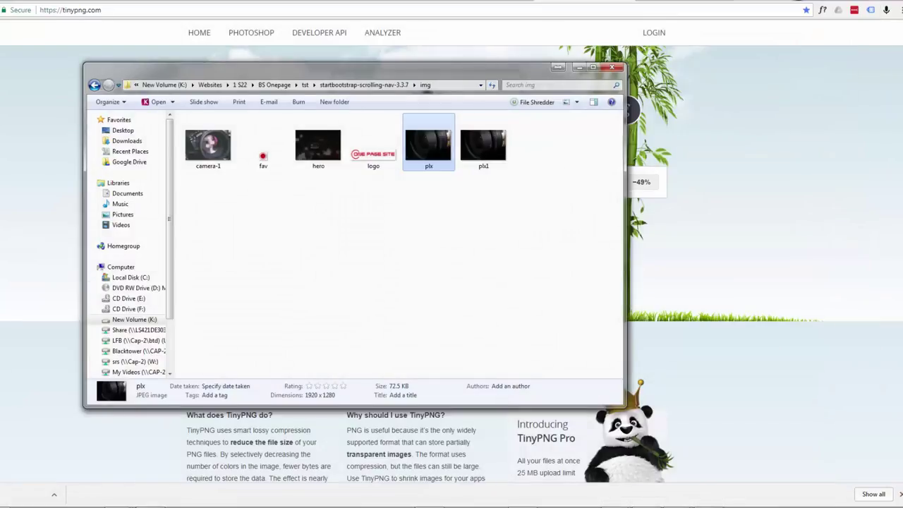
Deselect plx so all six files in the img folder are visible
{"action": "left_click", "coordinate": [439, 235]}
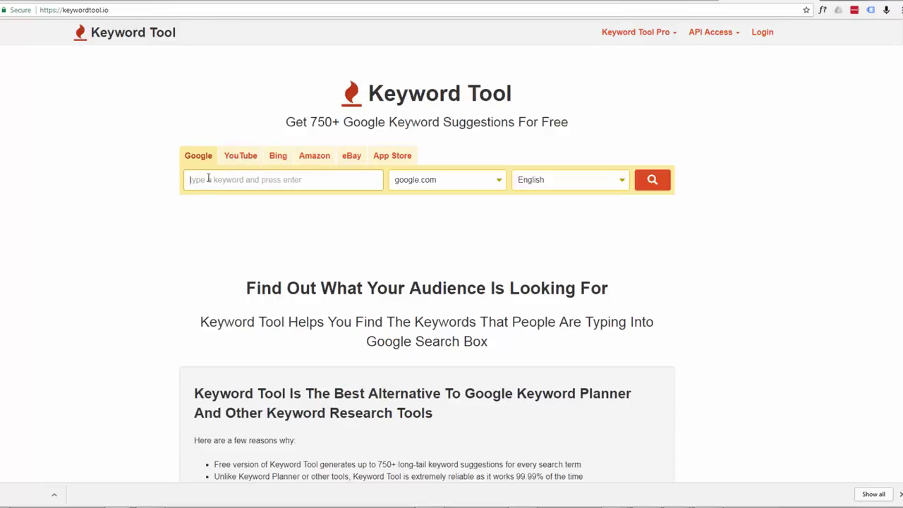
Search Keyword Tool for 'photography' and scroll through the 696 suggested keywords
{"action": "type", "text": "pho"}
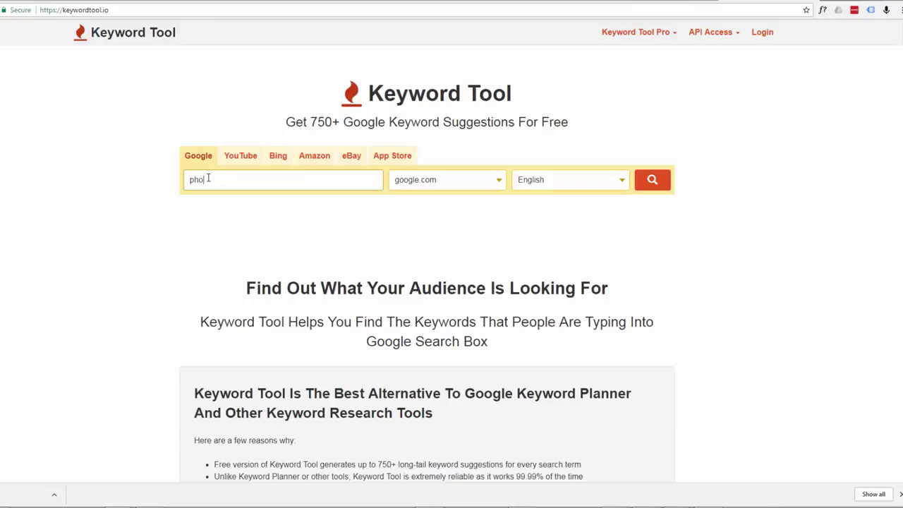
{"action": "type", "text": "tography"}
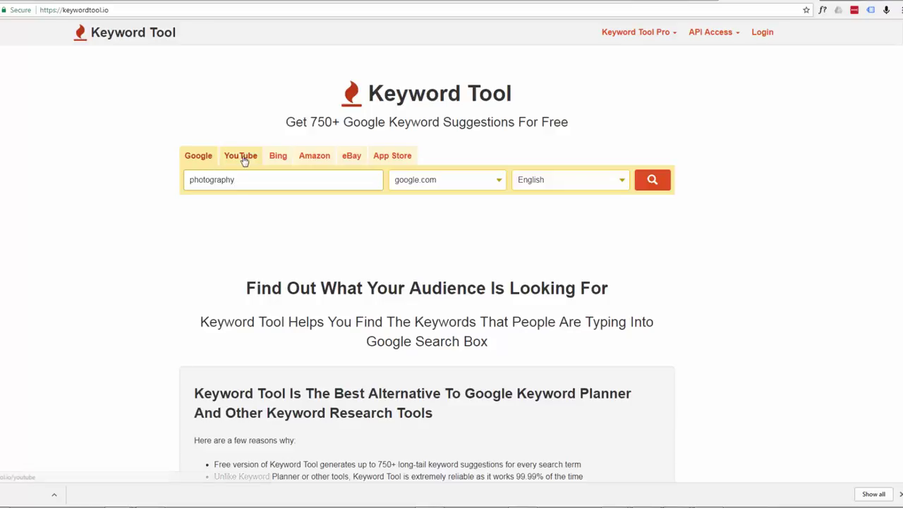
{"action": "left_click", "coordinate": [653, 182]}
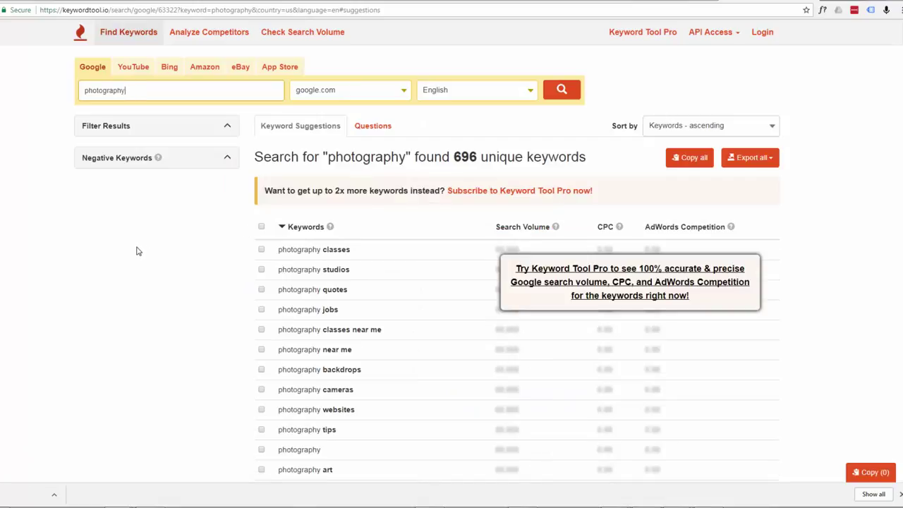
{"action": "scroll", "coordinate": [135, 252], "scroll_direction": "down", "scroll_amount": 3}
{"action": "scroll", "coordinate": [135, 253], "scroll_direction": "down", "scroll_amount": 9}
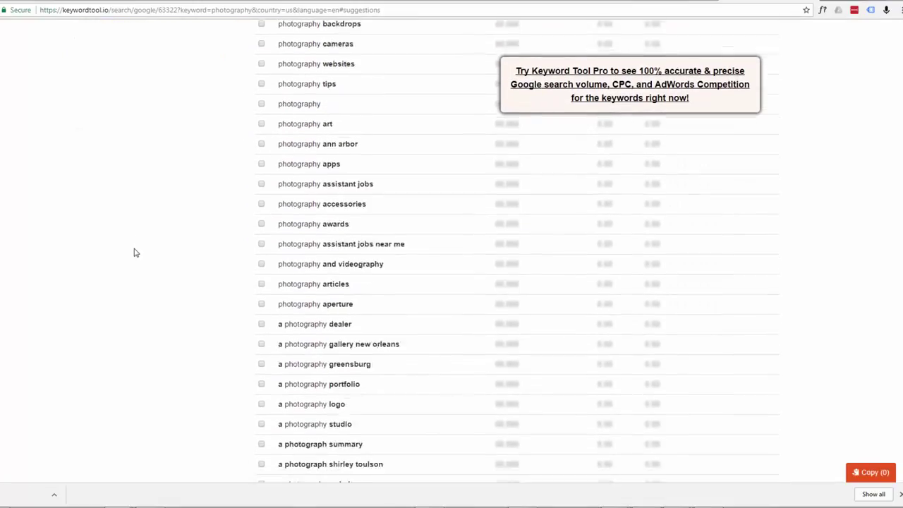
{"action": "scroll", "coordinate": [135, 252], "scroll_direction": "down", "scroll_amount": 7}
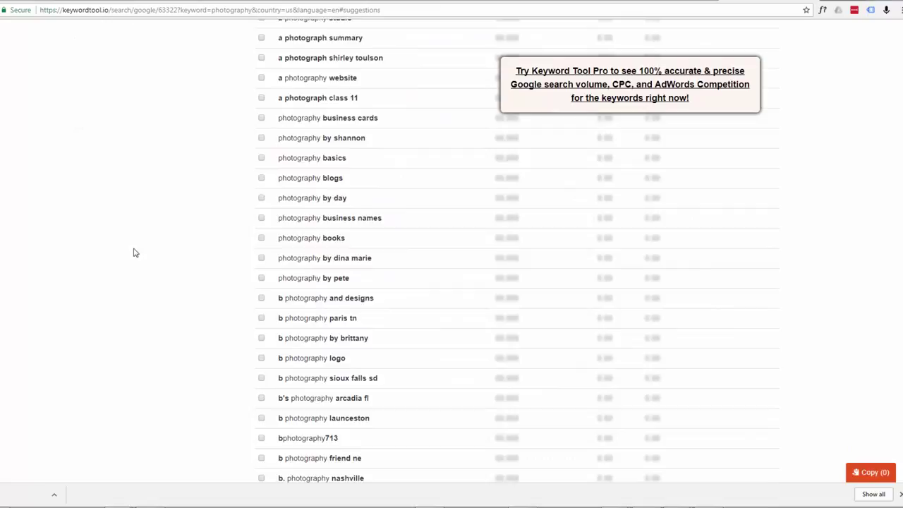
{"action": "scroll", "coordinate": [135, 252], "scroll_direction": "down", "scroll_amount": 3}
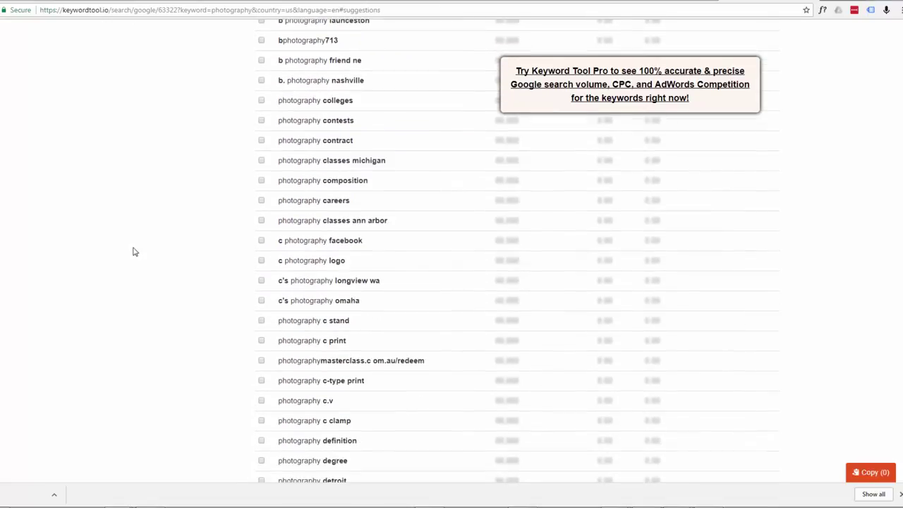
{"action": "scroll", "coordinate": [133, 250], "scroll_direction": "up", "scroll_amount": 1}
{"action": "scroll", "coordinate": [134, 249], "scroll_direction": "up", "scroll_amount": 13}
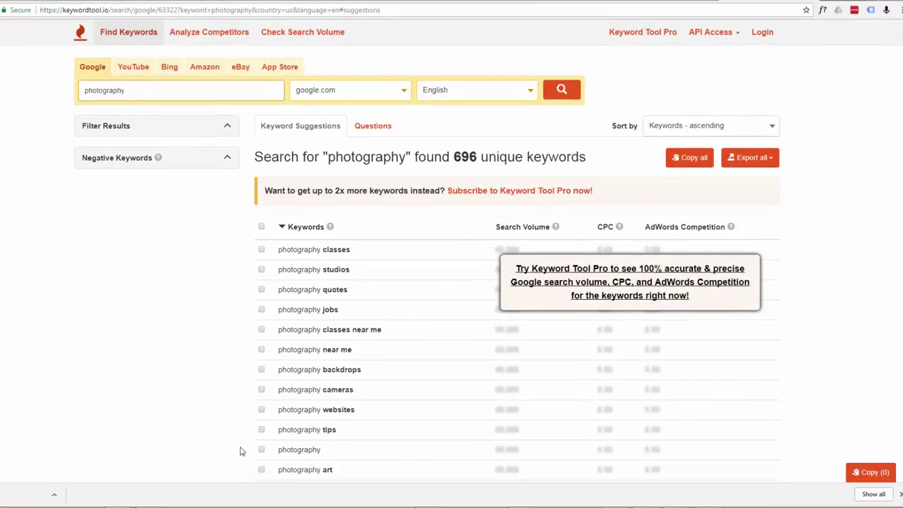
Tick the photography classes, cameras, websites and articles keywords
{"action": "left_click", "coordinate": [261, 250]}
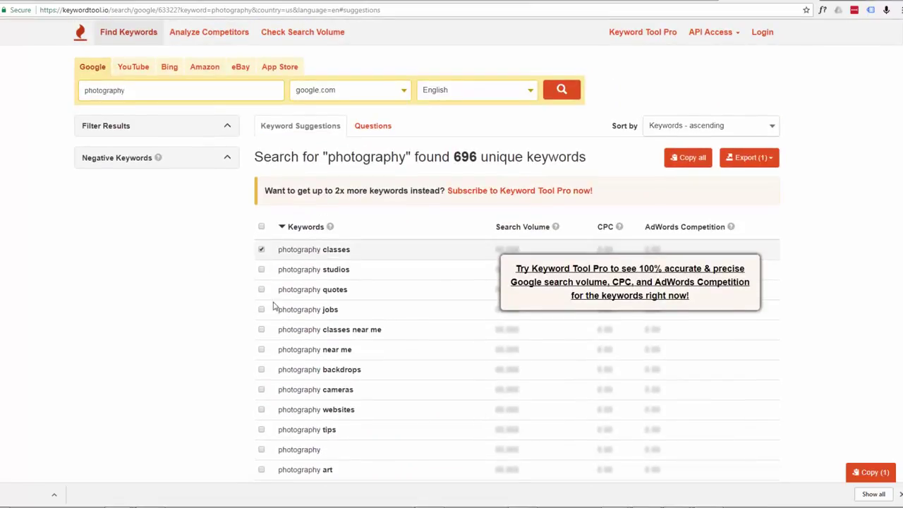
{"action": "scroll", "coordinate": [268, 325], "scroll_direction": "down", "scroll_amount": 3}
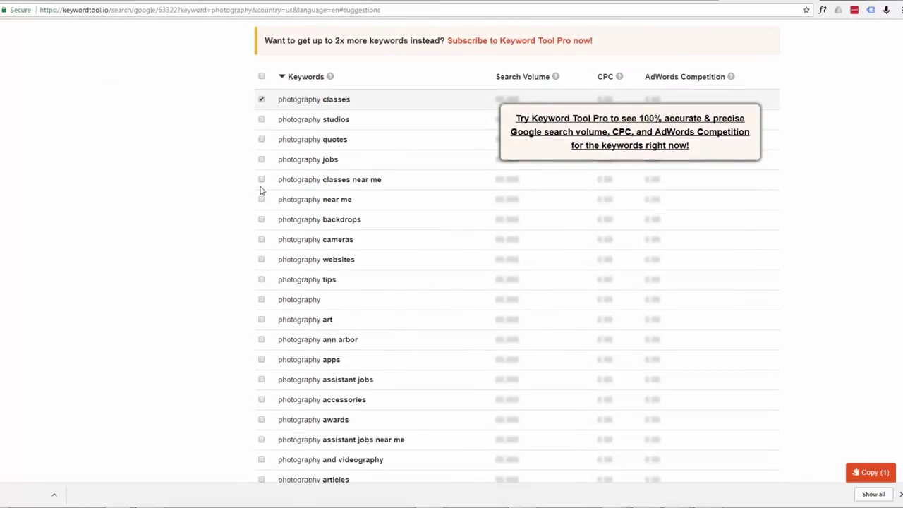
{"action": "left_click", "coordinate": [261, 241]}
{"action": "scroll", "coordinate": [261, 262], "scroll_direction": "down", "scroll_amount": 3}
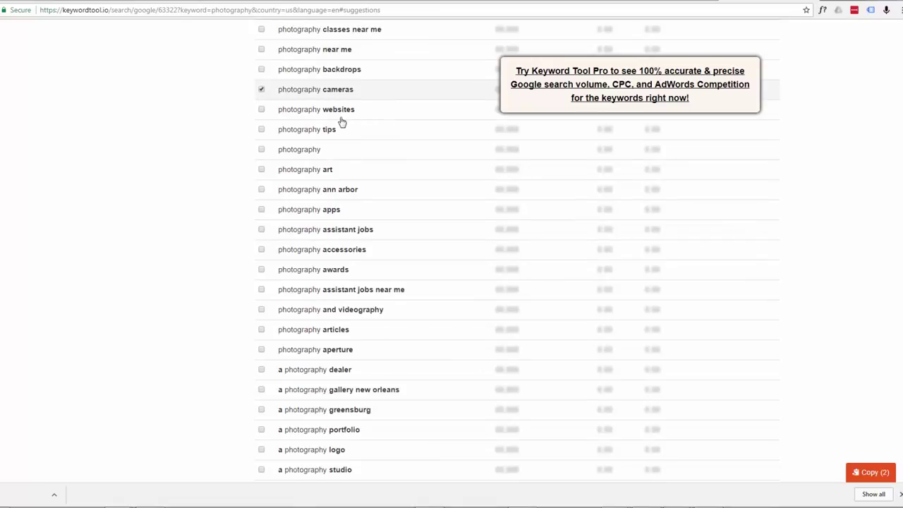
{"action": "left_click", "coordinate": [262, 110]}
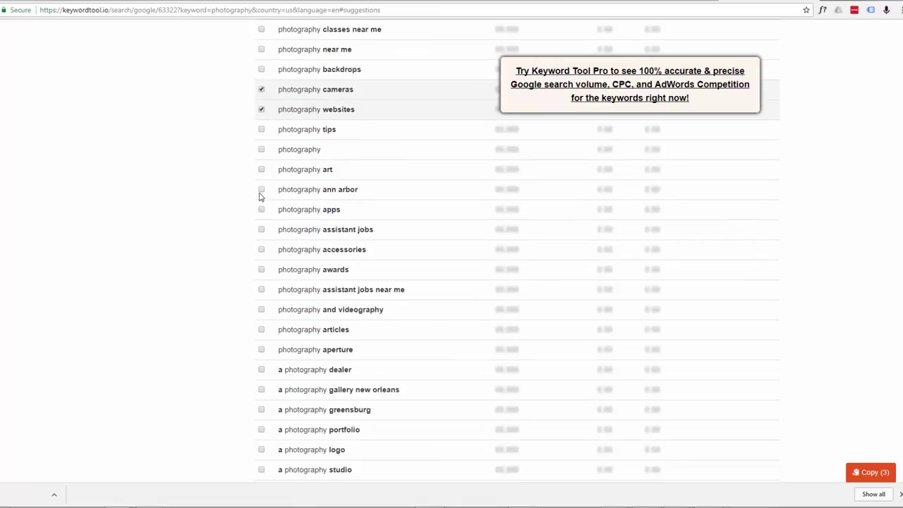
{"action": "scroll", "coordinate": [260, 212], "scroll_direction": "down", "scroll_amount": 2}
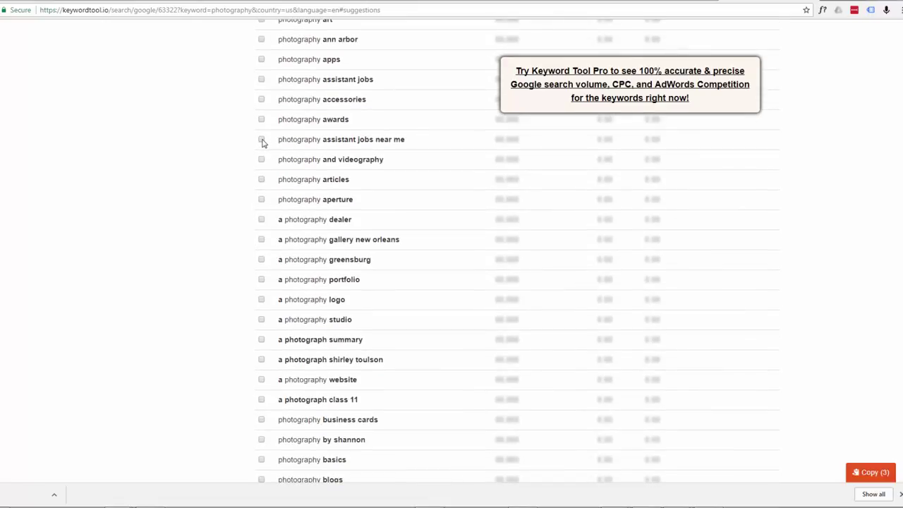
{"action": "left_click", "coordinate": [261, 180]}
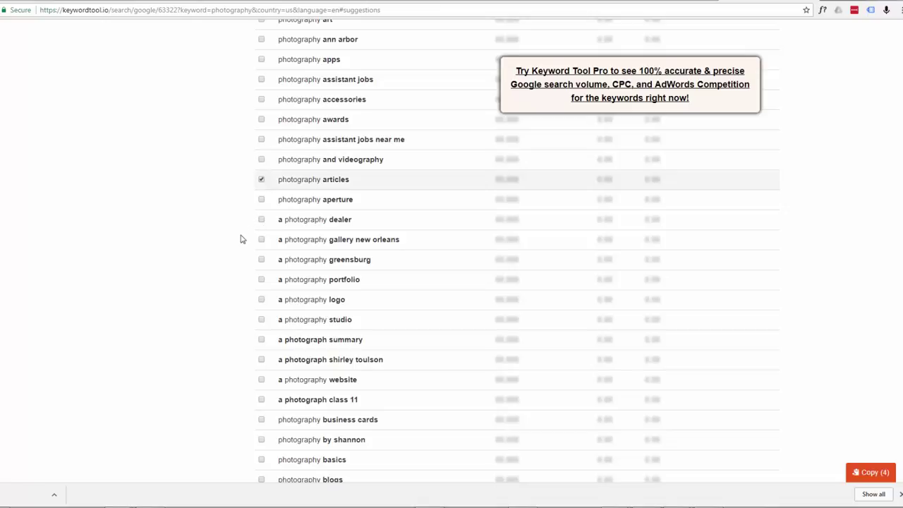
{"action": "scroll", "coordinate": [258, 298], "scroll_direction": "down", "scroll_amount": 2}
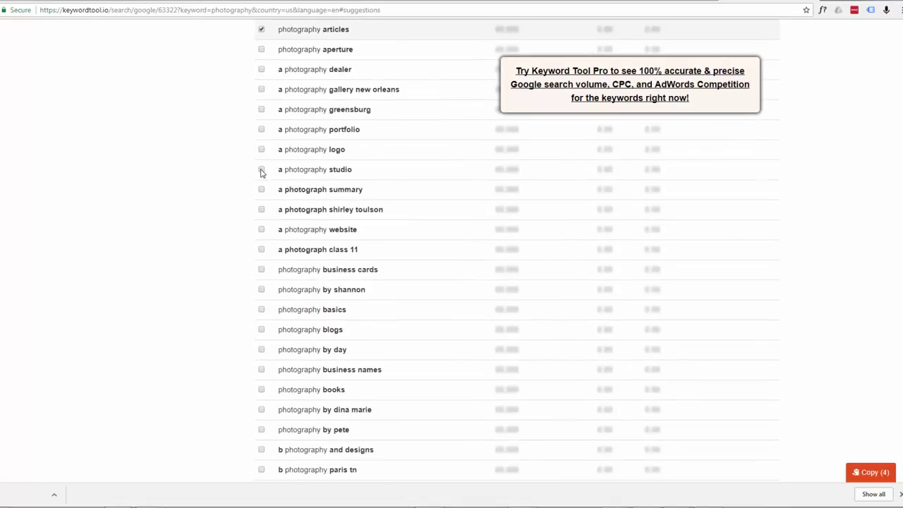
Tick the a photography studio, basics, blogs and composition keywords
{"action": "left_click", "coordinate": [261, 172]}
{"action": "scroll", "coordinate": [250, 259], "scroll_direction": "down", "scroll_amount": 2}
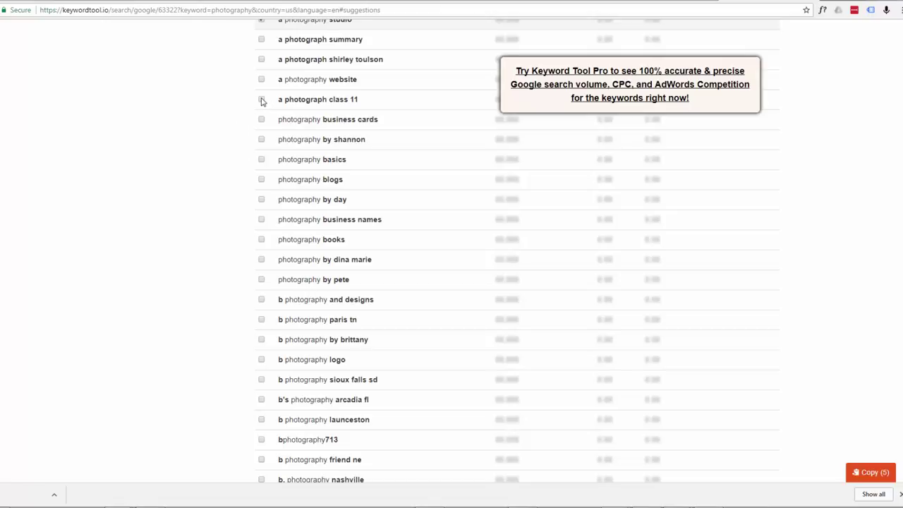
{"action": "left_click", "coordinate": [261, 159]}
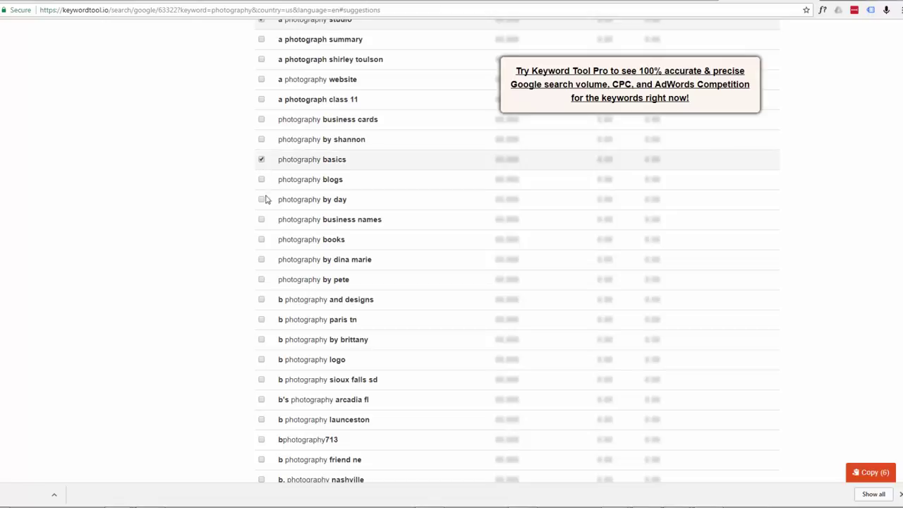
{"action": "left_click", "coordinate": [261, 179]}
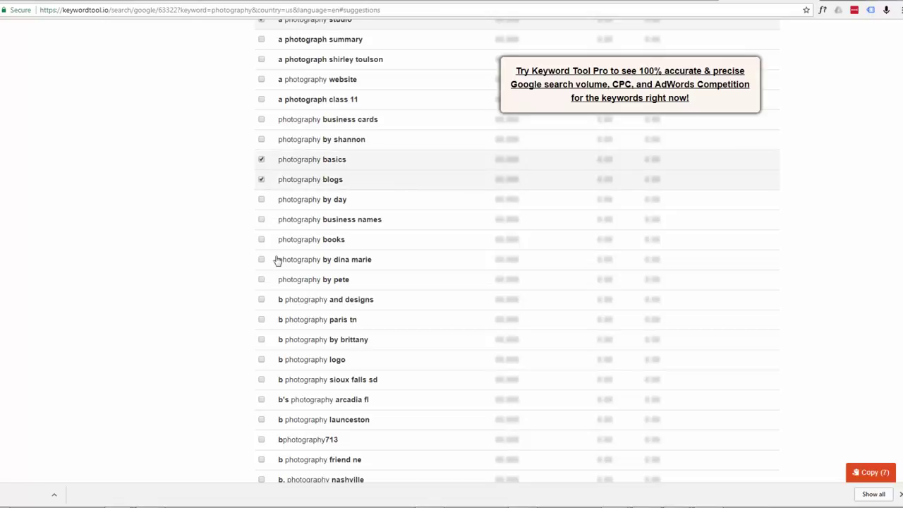
{"action": "scroll", "coordinate": [272, 260], "scroll_direction": "down", "scroll_amount": 3}
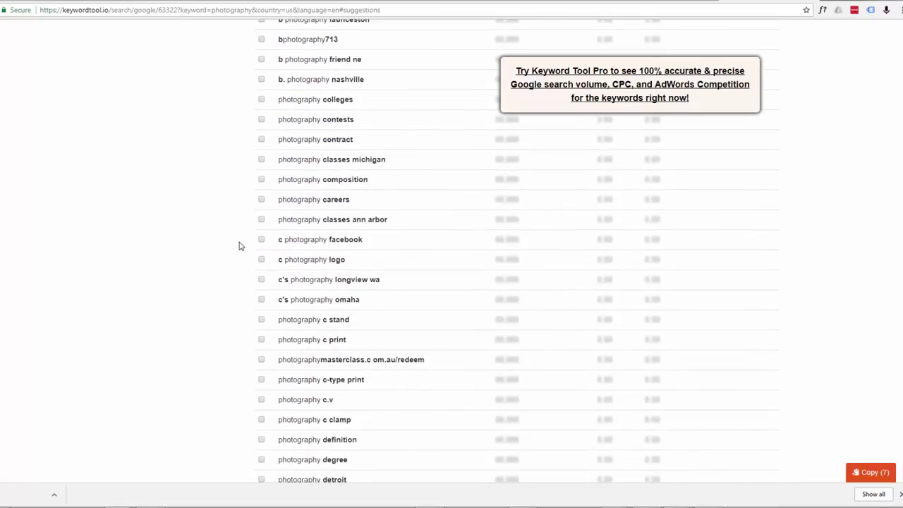
{"action": "left_click", "coordinate": [261, 179]}
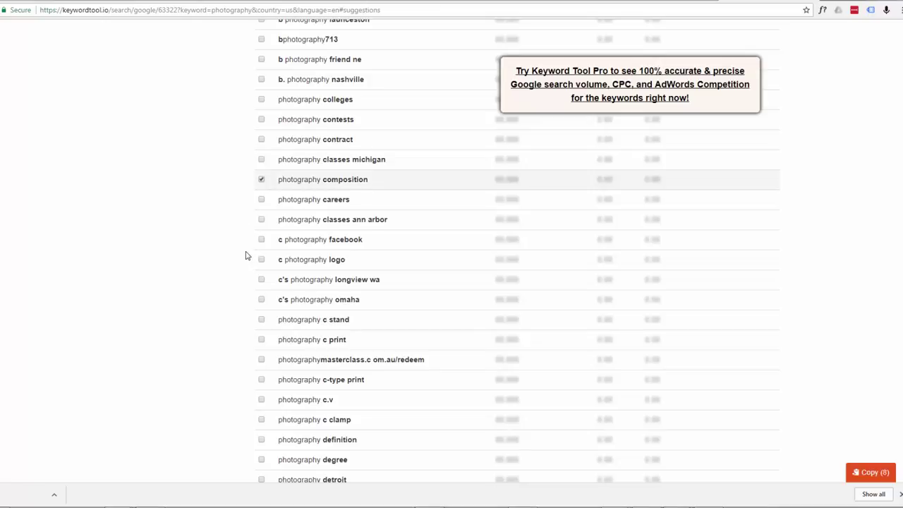
{"action": "scroll", "coordinate": [246, 254], "scroll_direction": "down", "scroll_amount": 1}
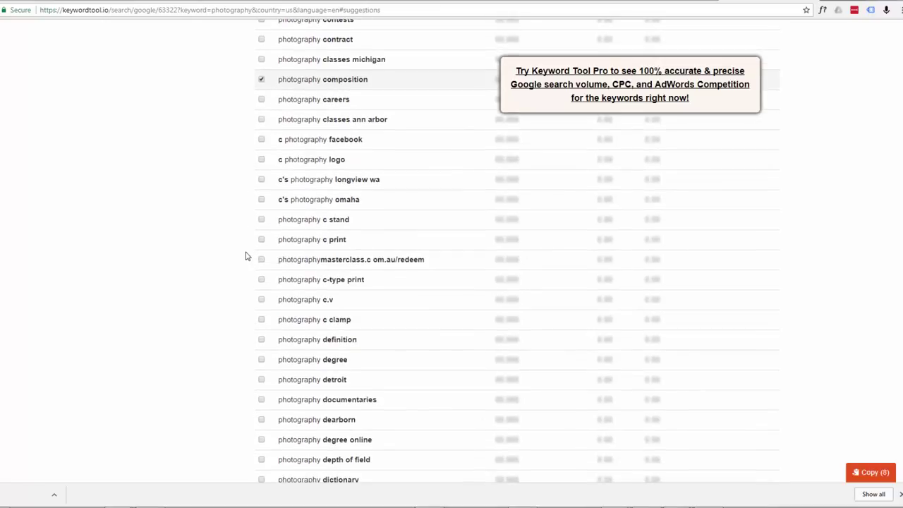
Copy the eight ticked keywords, start a blank Notepad, and return to the img folder
{"action": "left_click", "coordinate": [874, 475]}
{"action": "key", "text": "super"}
{"action": "key", "text": "Up"}
{"action": "key", "text": "Up"}
{"action": "key", "text": "Up"}
{"action": "key", "text": "Up"}
{"action": "key", "text": "Up"}
{"action": "key", "text": "Return"}
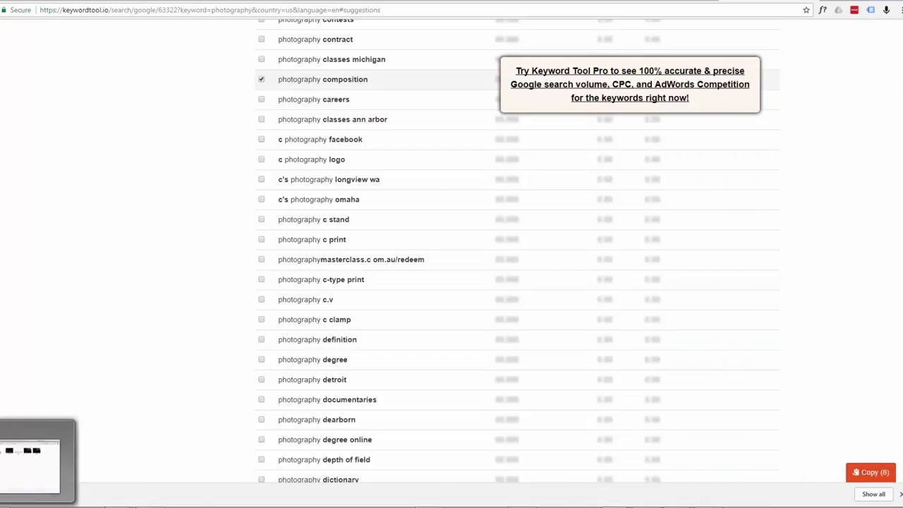
{"action": "left_click", "coordinate": [15, 482]}
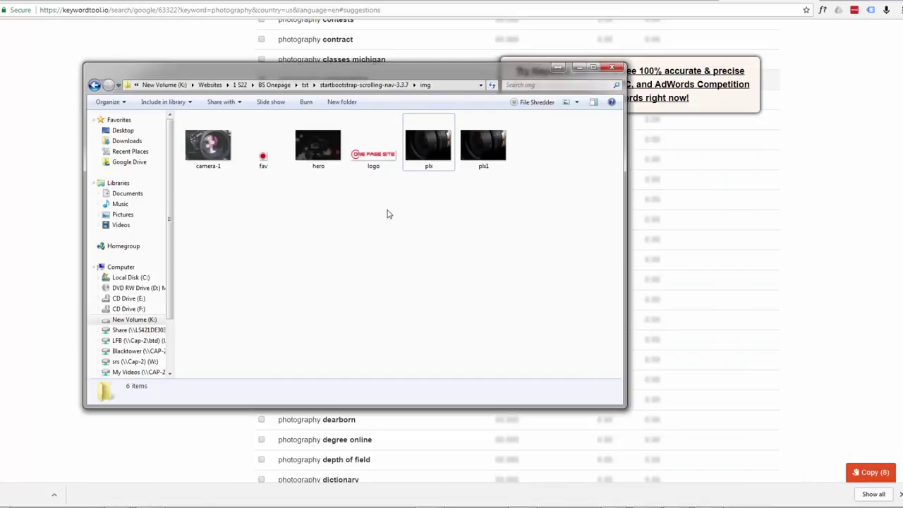
Bring up the Details tab of the plx photo's Properties
{"action": "left_click", "coordinate": [425, 146]}
{"action": "right_click", "coordinate": [426, 146]}
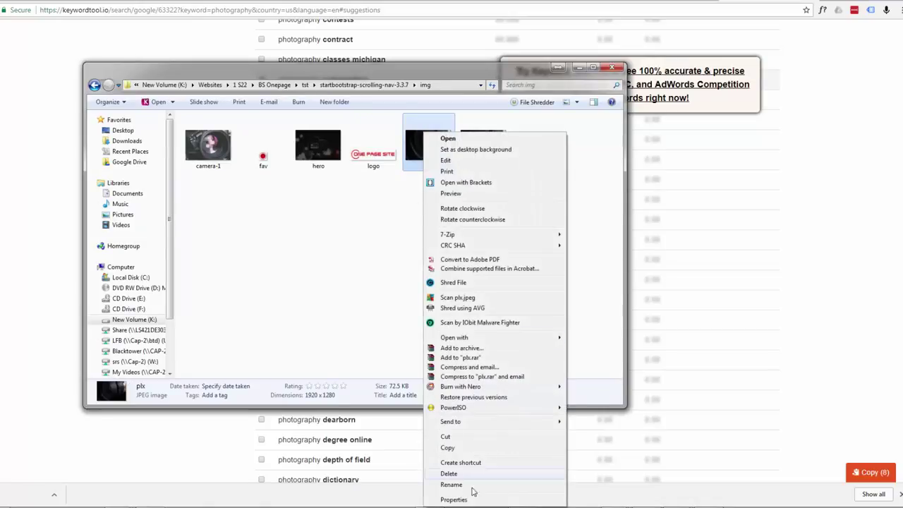
{"action": "left_click", "coordinate": [453, 499]}
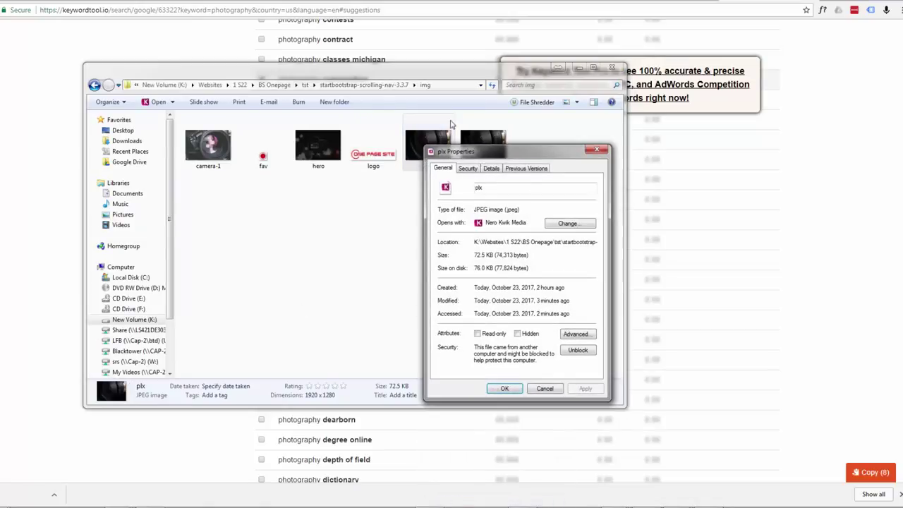
{"action": "left_click_drag", "start_coordinate": [534, 153], "coordinate": [348, 123]}
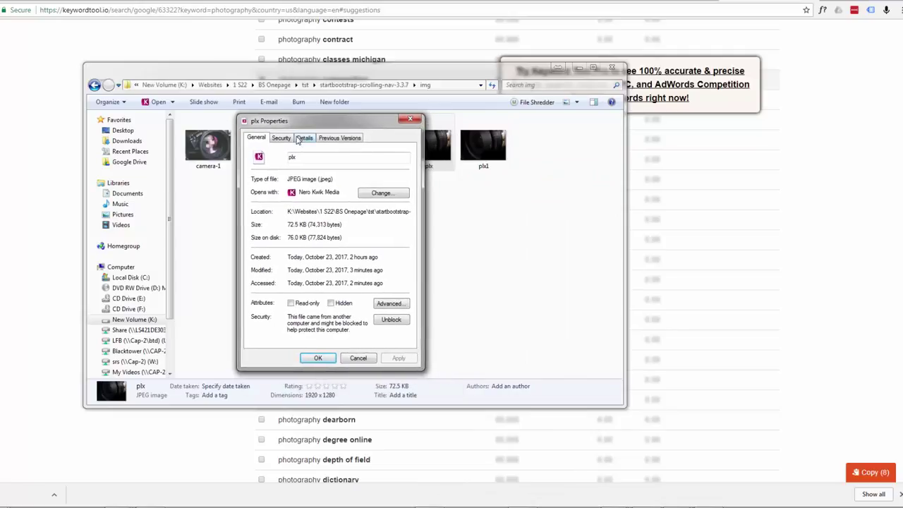
{"action": "left_click", "coordinate": [306, 138]}
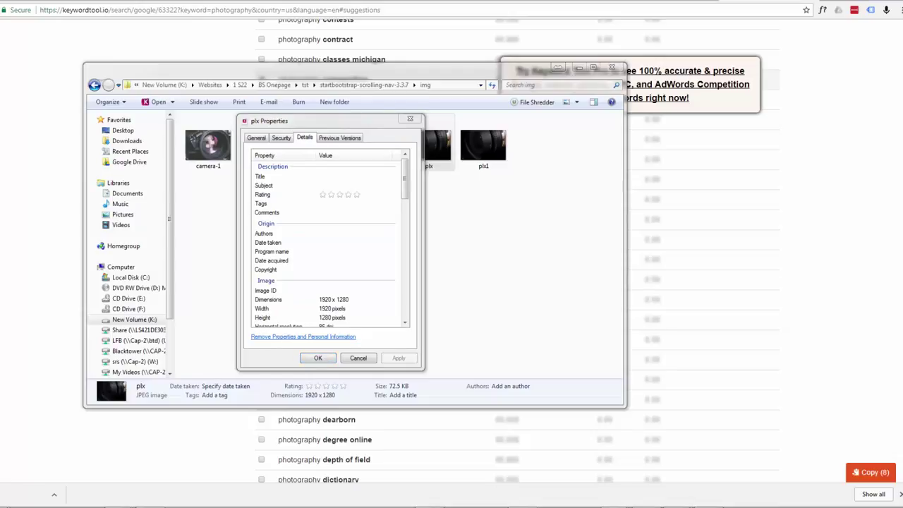
Paste 'photography classes' as the Title and 'photography cameras' as the Subject
{"action": "left_click", "coordinate": [329, 175]}
{"action": "key", "text": "ctrl+v"}
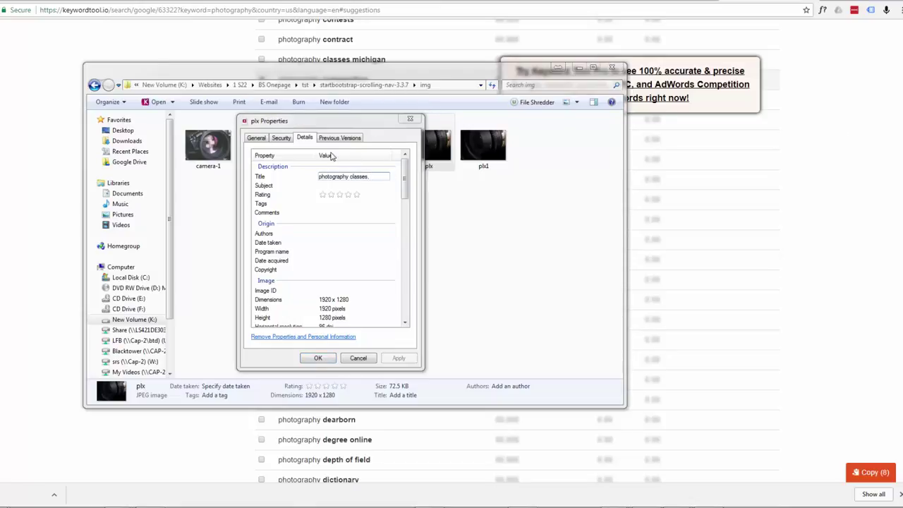
{"action": "left_click", "coordinate": [324, 185]}
{"action": "key", "text": "ctrl+v"}
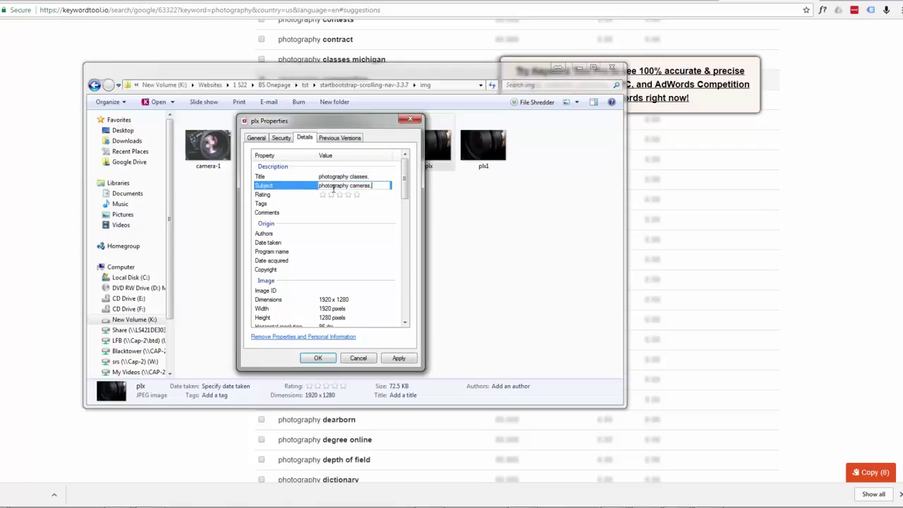
Paste the copied keyword list into the Tags and Comments fields
{"action": "left_click", "coordinate": [330, 205]}
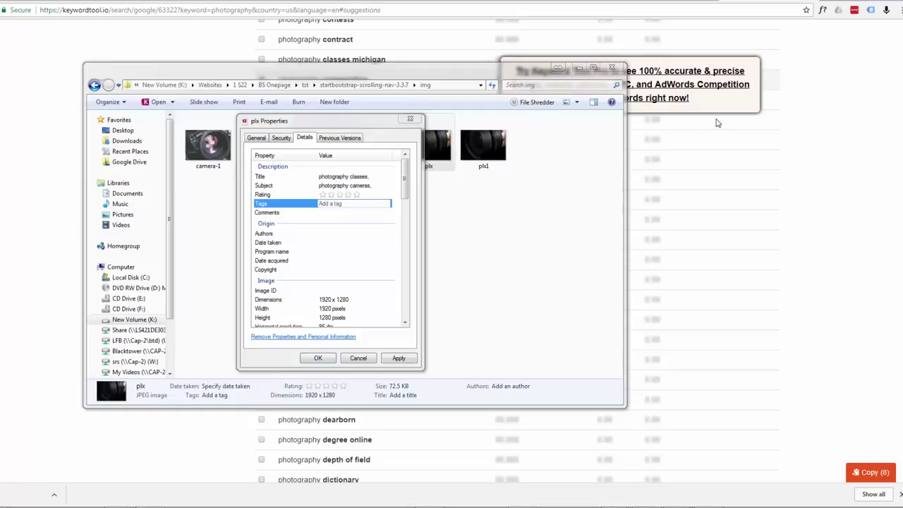
{"action": "left_click", "coordinate": [342, 203]}
{"action": "key", "text": "ctrl+v"}
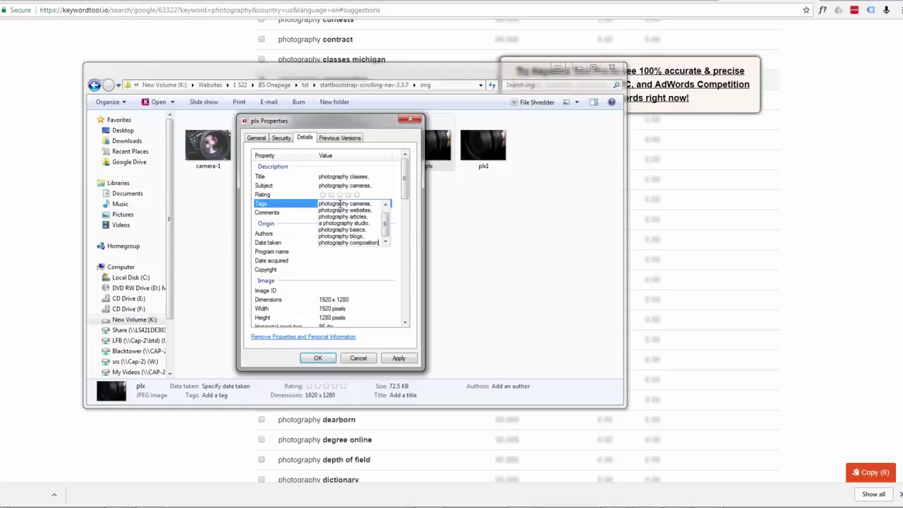
{"action": "left_click", "coordinate": [302, 221]}
{"action": "left_click", "coordinate": [341, 213]}
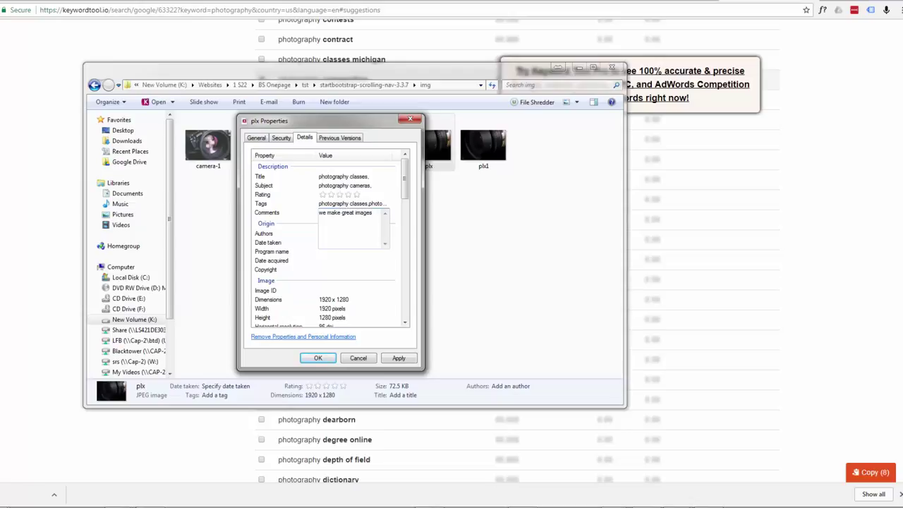
{"action": "key", "text": "ctrl+v"}
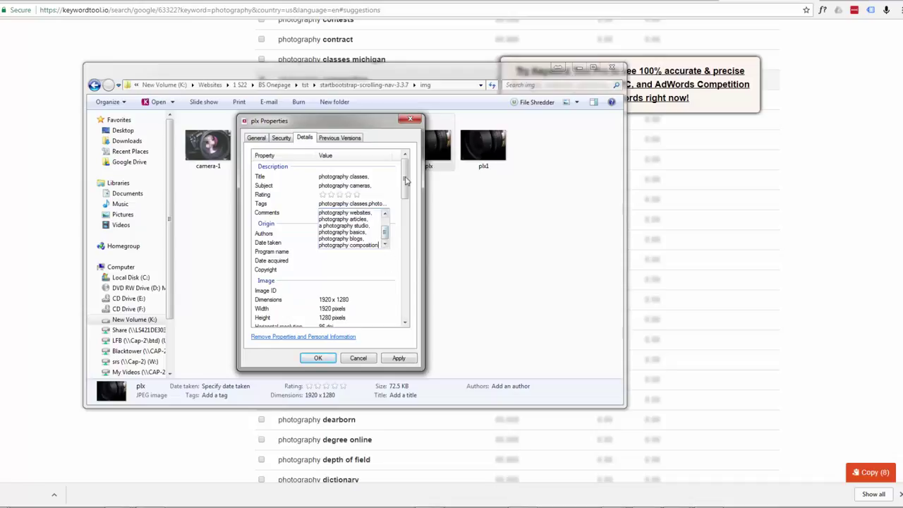
{"action": "left_click", "coordinate": [399, 206]}
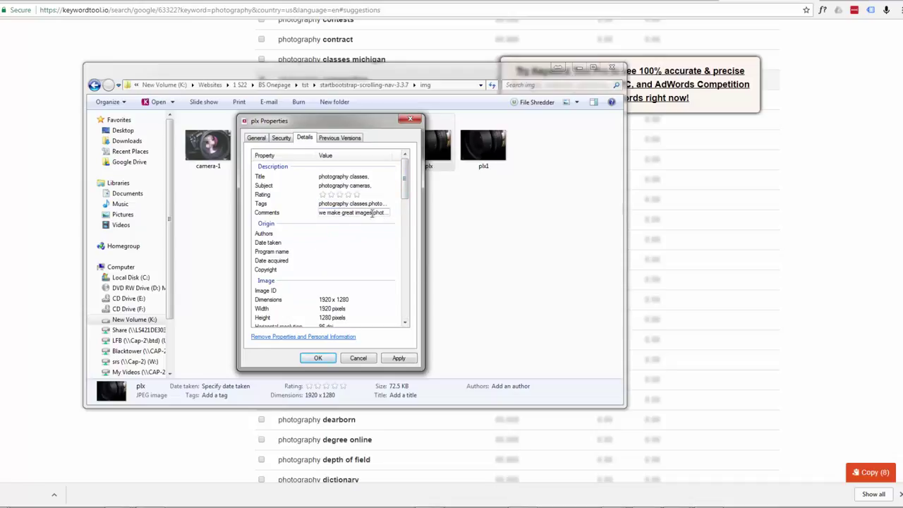
Paste 'photography basics' as the photo's Authors and Copyright values
{"action": "left_click_drag", "start_coordinate": [406, 189], "coordinate": [406, 204]}
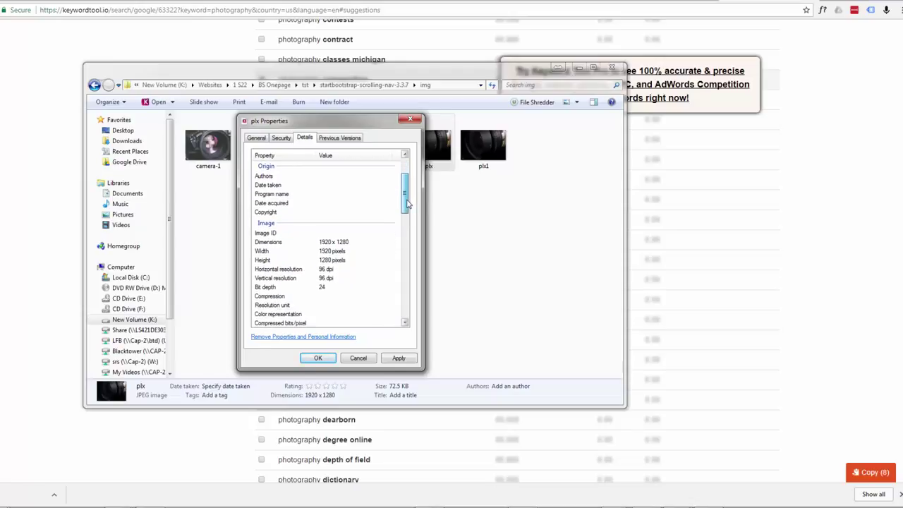
{"action": "left_click", "coordinate": [352, 176]}
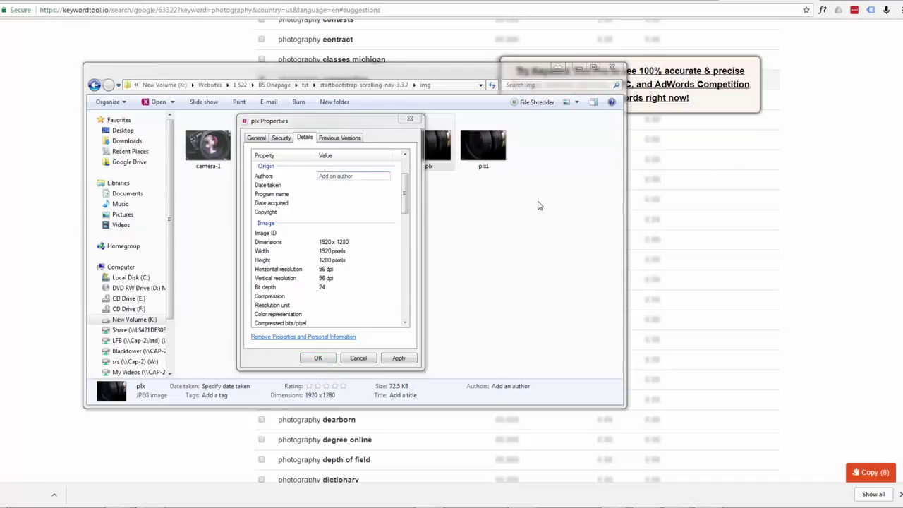
{"action": "left_click", "coordinate": [327, 178]}
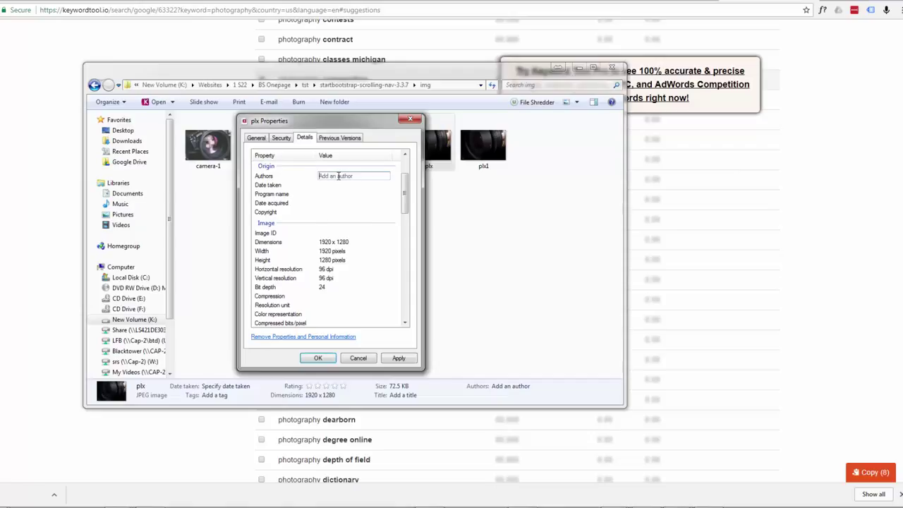
{"action": "key", "text": "ctrl+v"}
{"action": "left_click", "coordinate": [329, 194]}
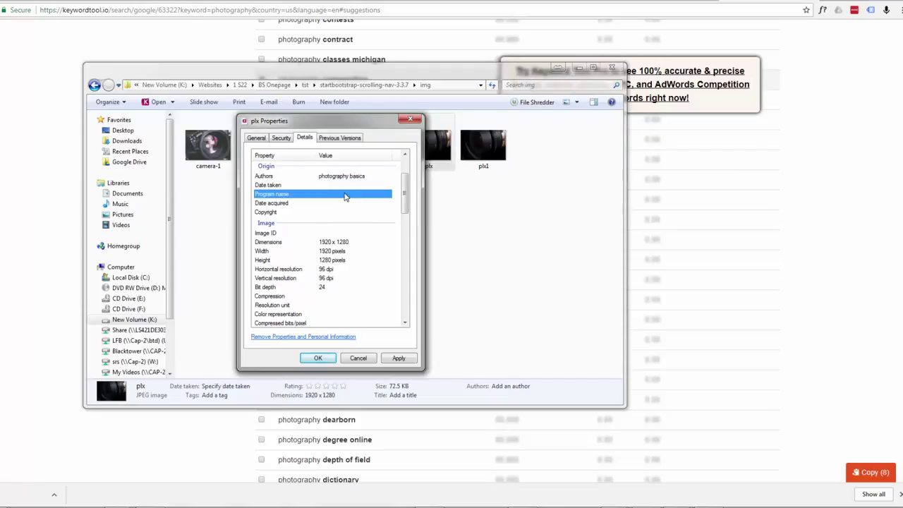
{"action": "left_click", "coordinate": [325, 233]}
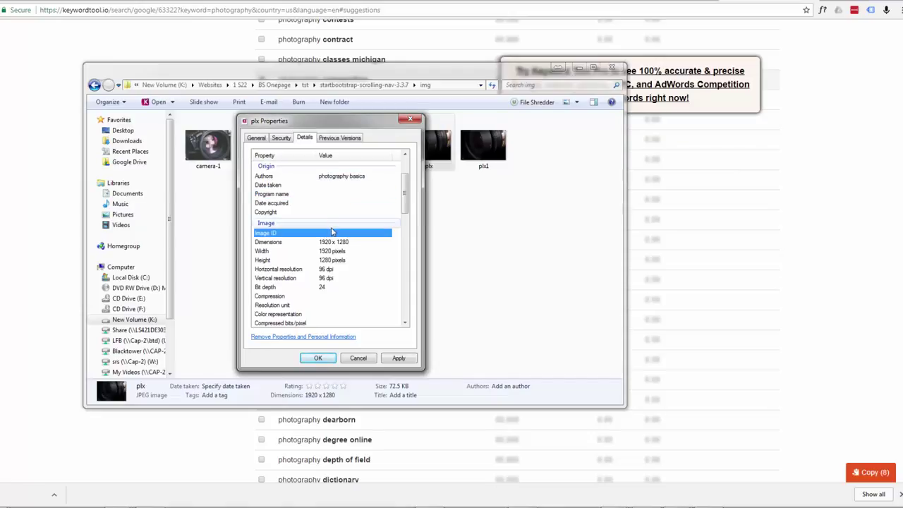
{"action": "left_click", "coordinate": [334, 203]}
{"action": "left_click", "coordinate": [324, 212]}
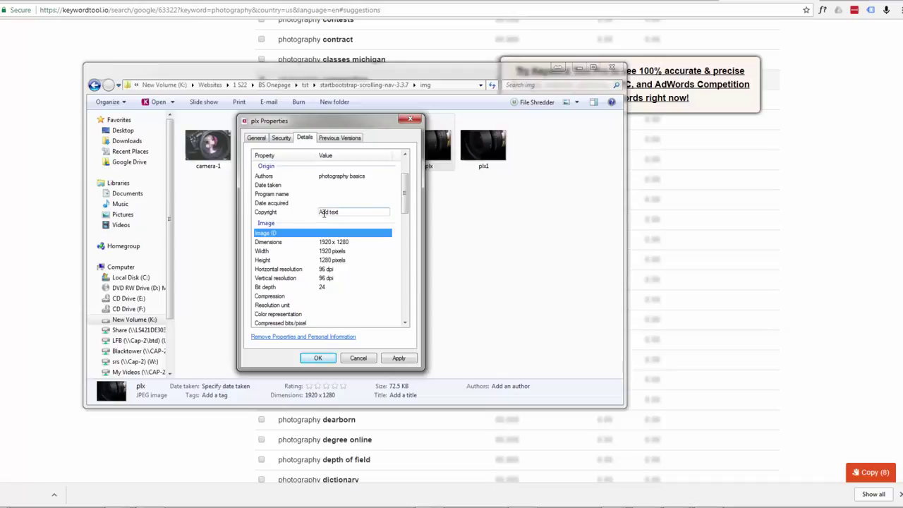
{"action": "key", "text": "ctrl+v"}
Set Camera maker and Camera model to 'photography basics'
{"action": "scroll", "coordinate": [374, 243], "scroll_direction": "down", "scroll_amount": 4}
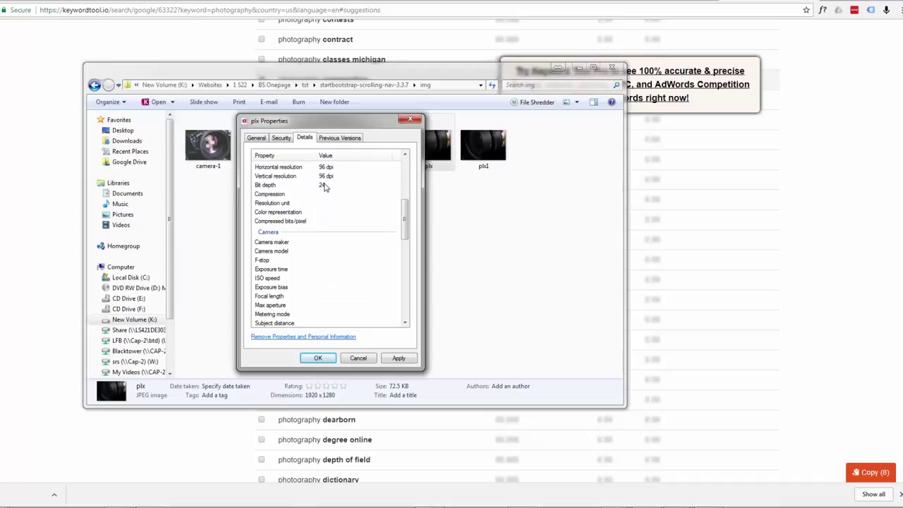
{"action": "scroll", "coordinate": [317, 240], "scroll_direction": "down", "scroll_amount": 1}
{"action": "left_click", "coordinate": [321, 216]}
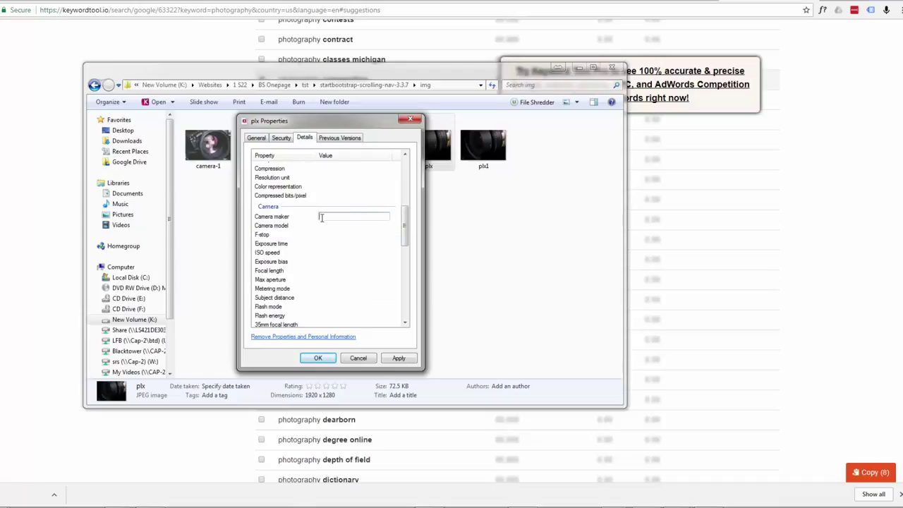
{"action": "key", "text": "ctrl+v"}
{"action": "left_click", "coordinate": [335, 225]}
{"action": "key", "text": "ctrl+v"}
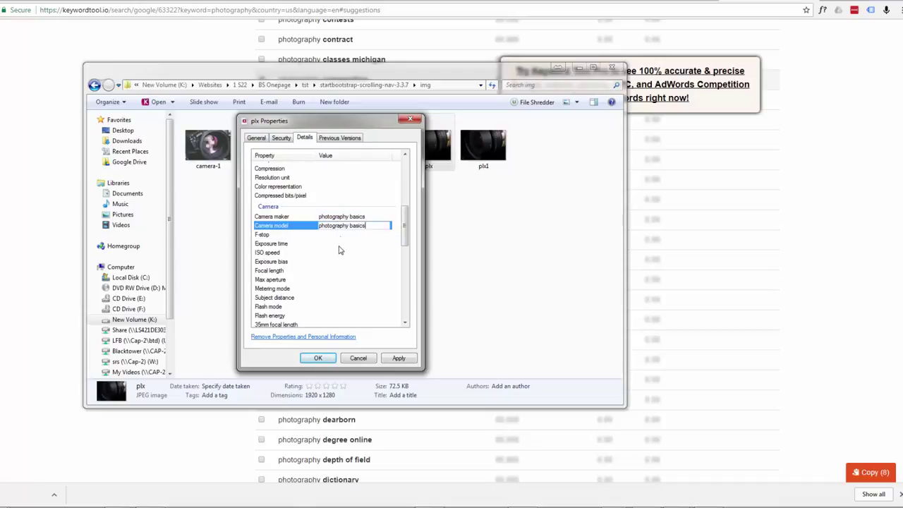
{"action": "scroll", "coordinate": [337, 250], "scroll_direction": "down", "scroll_amount": 2}
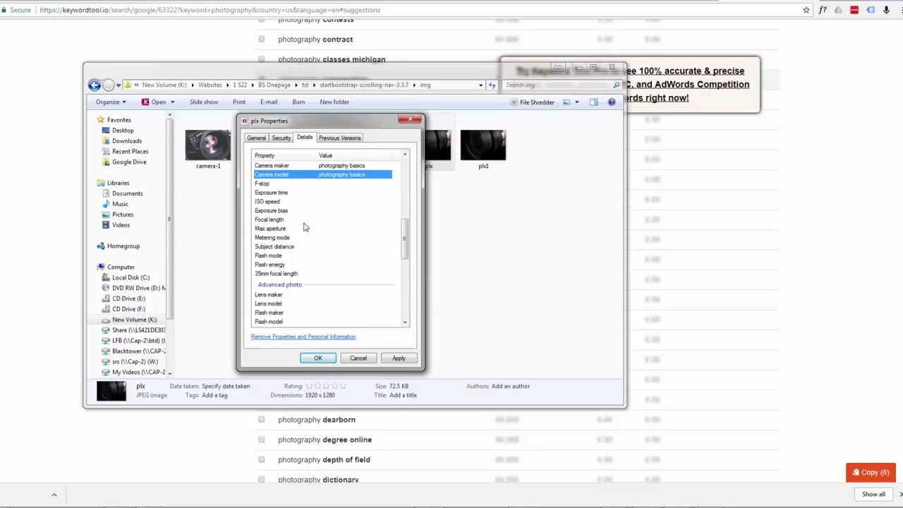
{"action": "left_click", "coordinate": [321, 201]}
Set Lens maker and Lens model to 'photography basics' and apply the metadata
{"action": "left_click", "coordinate": [315, 295]}
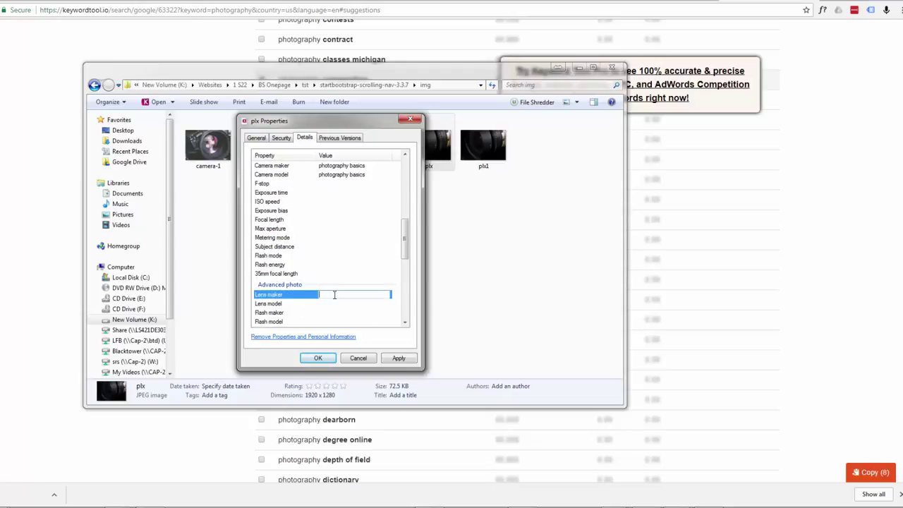
{"action": "key", "text": "ctrl+v"}
{"action": "left_click", "coordinate": [337, 304]}
{"action": "key", "text": "ctrl+v"}
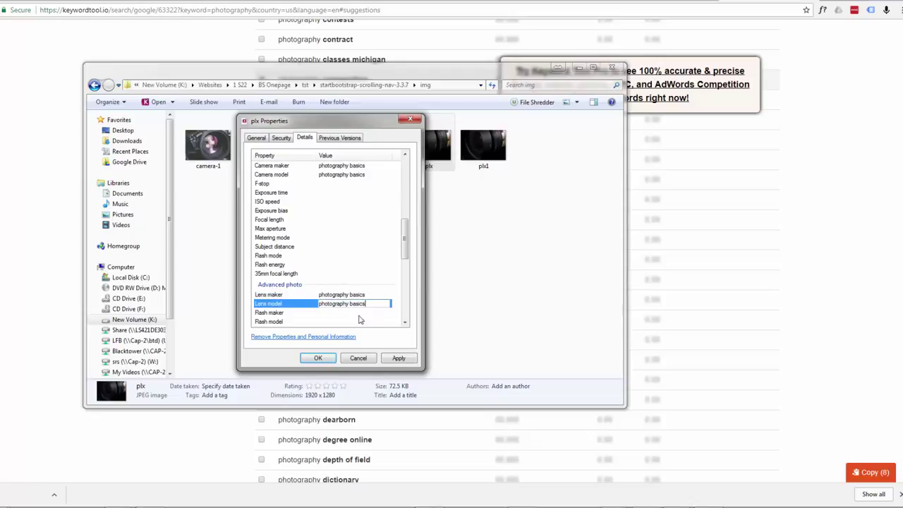
{"action": "left_click", "coordinate": [399, 358]}
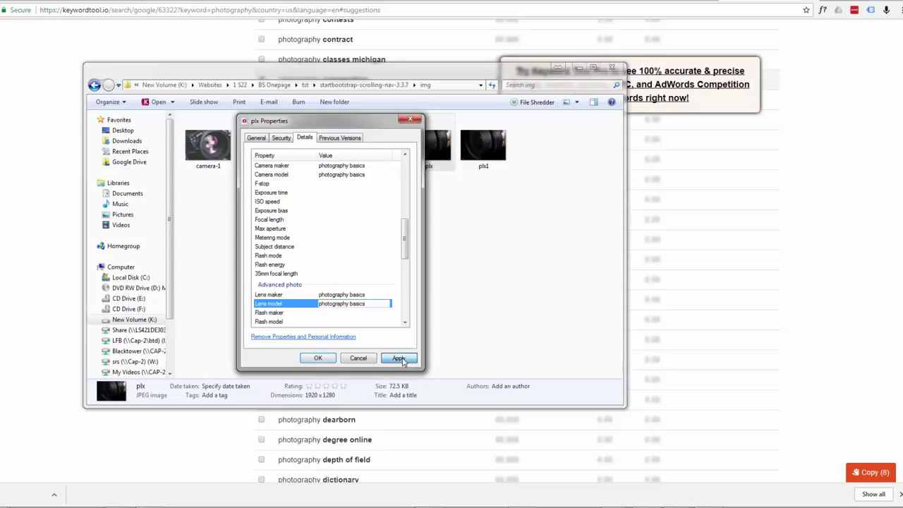
Close plx's Properties and glance at the keyword results before returning to the folder
{"action": "left_click", "coordinate": [317, 358]}
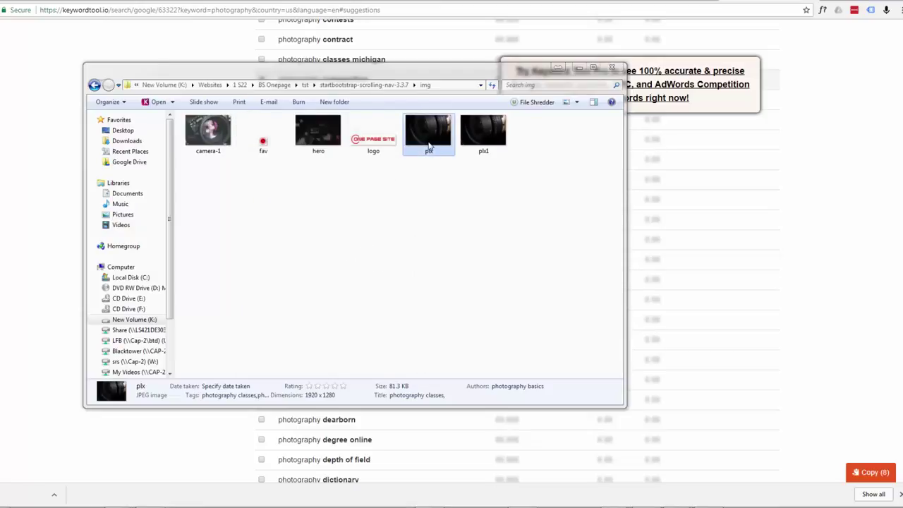
{"action": "key", "text": "super+Down"}
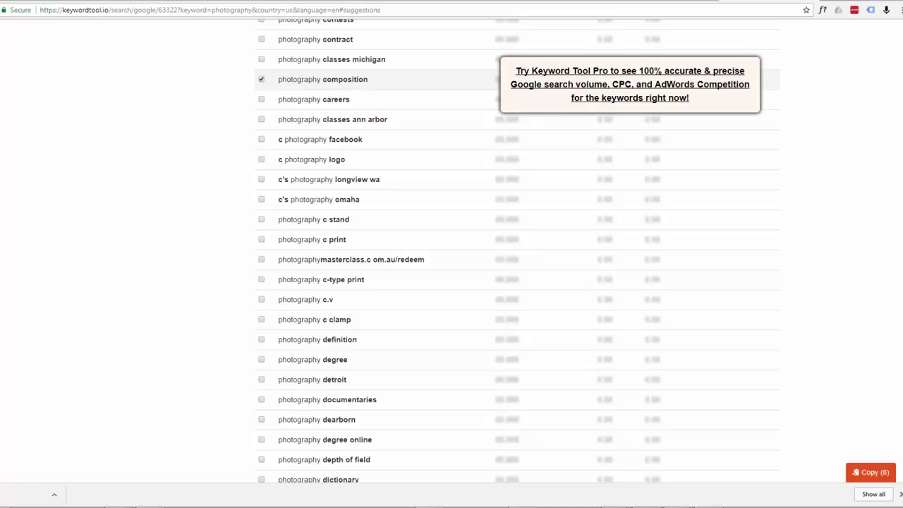
{"action": "key", "text": "alt+Tab"}
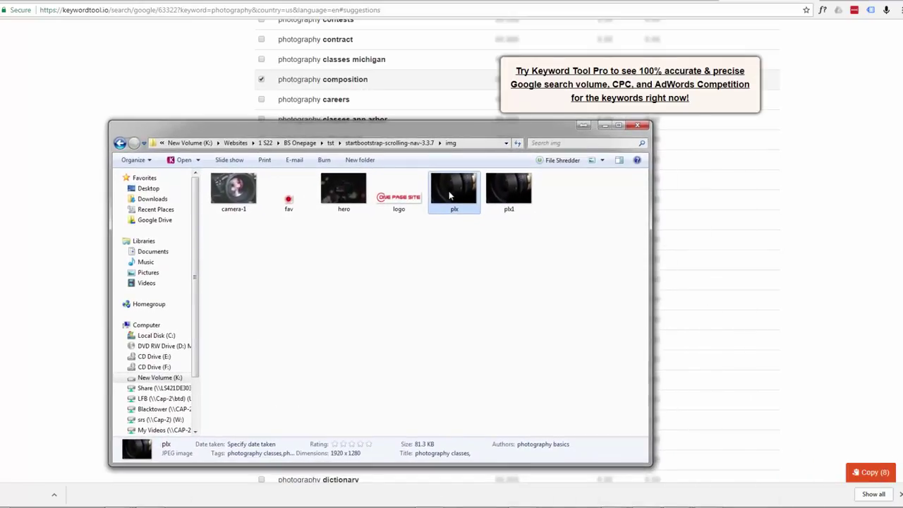
Rename plx to 'photography basics usa tn 35124'
{"action": "key", "text": "F2"}
{"action": "type", "text": "photography basics"}
{"action": "key", "text": "Return"}
{"action": "type", "text": "usa"}
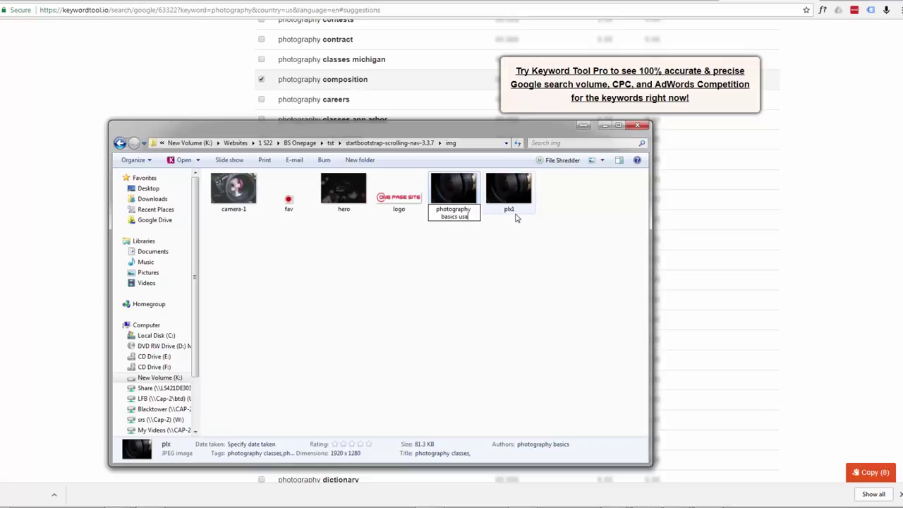
{"action": "type", "text": " tr 35124"}
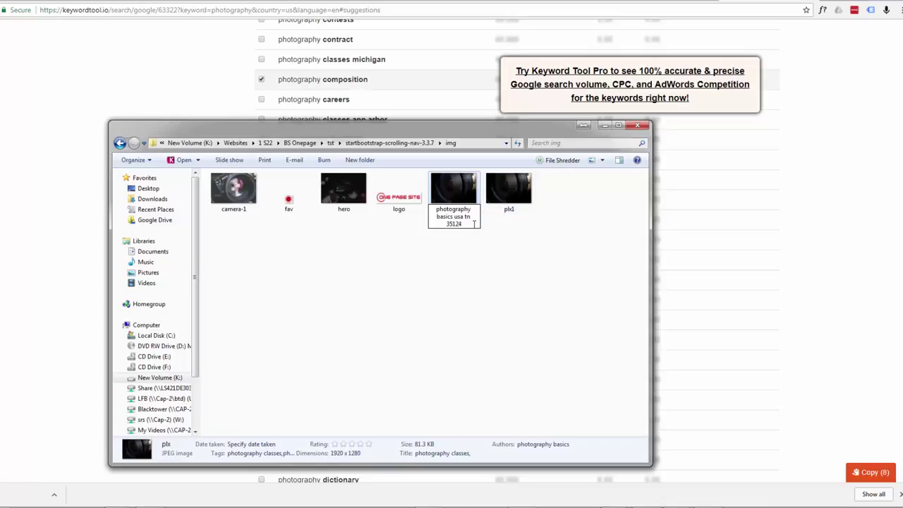
{"action": "left_click", "coordinate": [478, 249]}
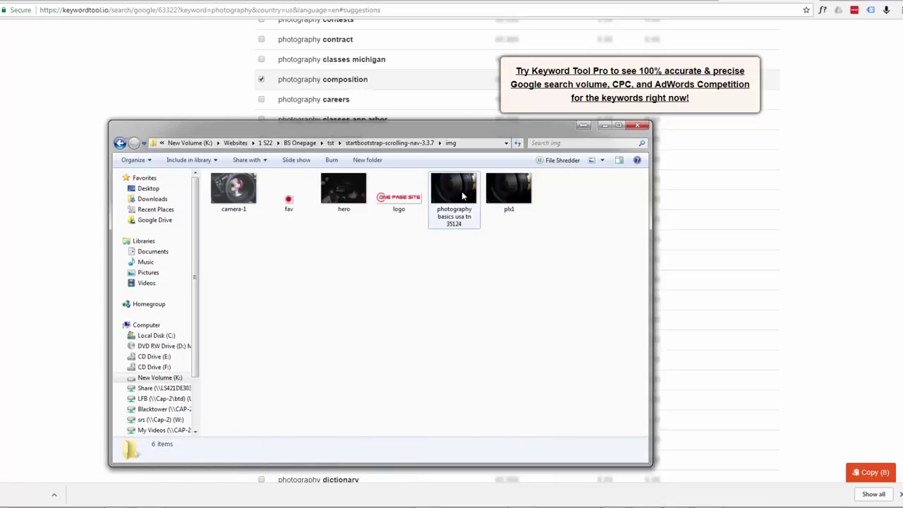
{"action": "mouse_move", "coordinate": [457, 189]}
Upload photography-basics-usa-tn-35124.jpeg into the new post's WordPress media library
{"action": "left_click", "coordinate": [604, 125]}
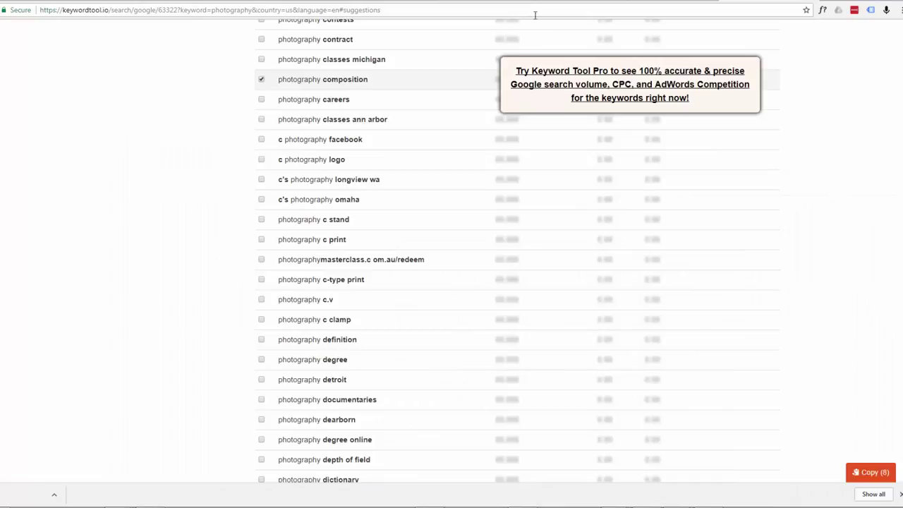
{"action": "left_click", "coordinate": [633, 1]}
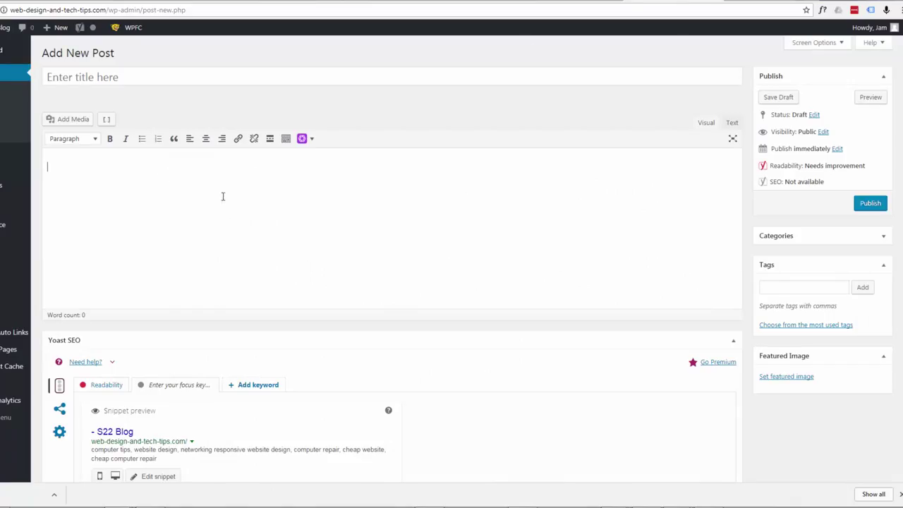
{"action": "left_click", "coordinate": [72, 121]}
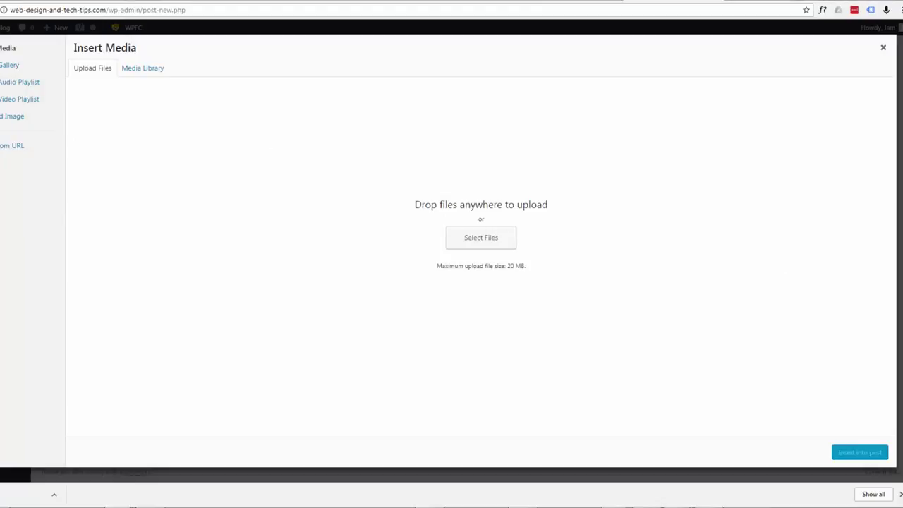
{"action": "left_click_drag", "start_coordinate": [0, 177], "coordinate": [196, 148]}
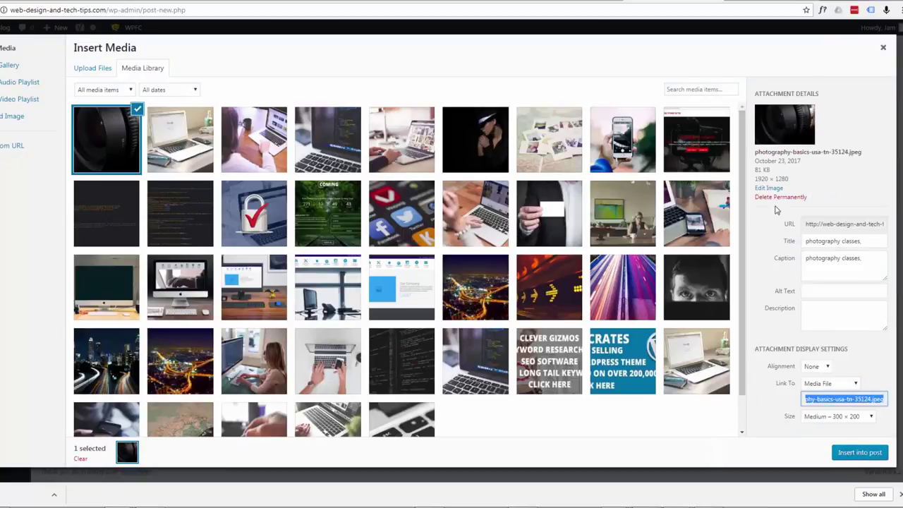
Set the image's alt text and description to 'photography basics'
{"action": "left_click", "coordinate": [815, 292]}
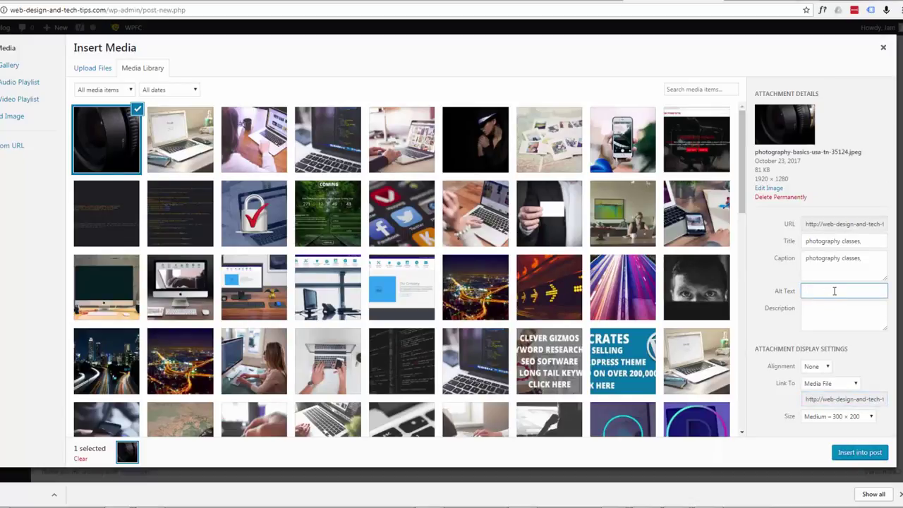
{"action": "type", "text": "photography basics"}
{"action": "left_click", "coordinate": [813, 312]}
{"action": "type", "text": "photography basics"}
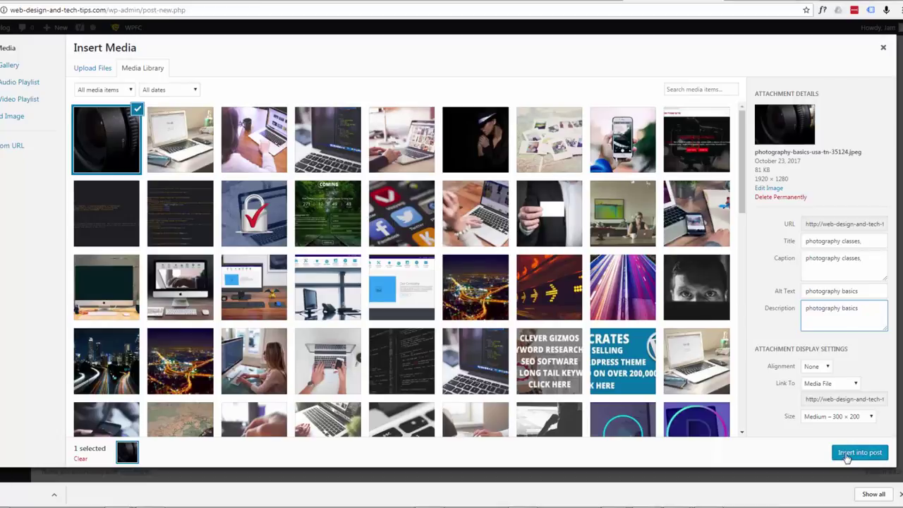
Insert the lens photo into the new post with its 'photography classes' caption
{"action": "left_click", "coordinate": [855, 456]}
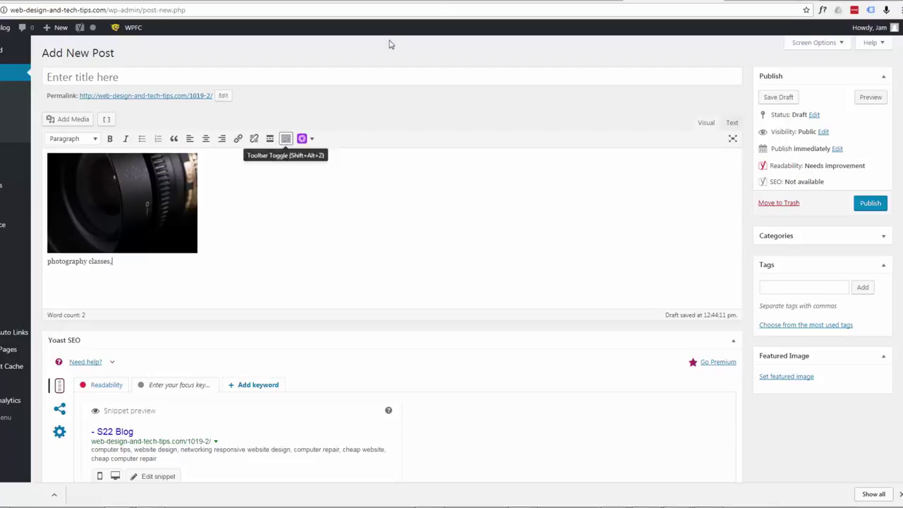
Bring back Keyword Tool's 'photography' results page, scrolled to the top of the 696 keywords
{"action": "left_click", "coordinate": [556, 2]}
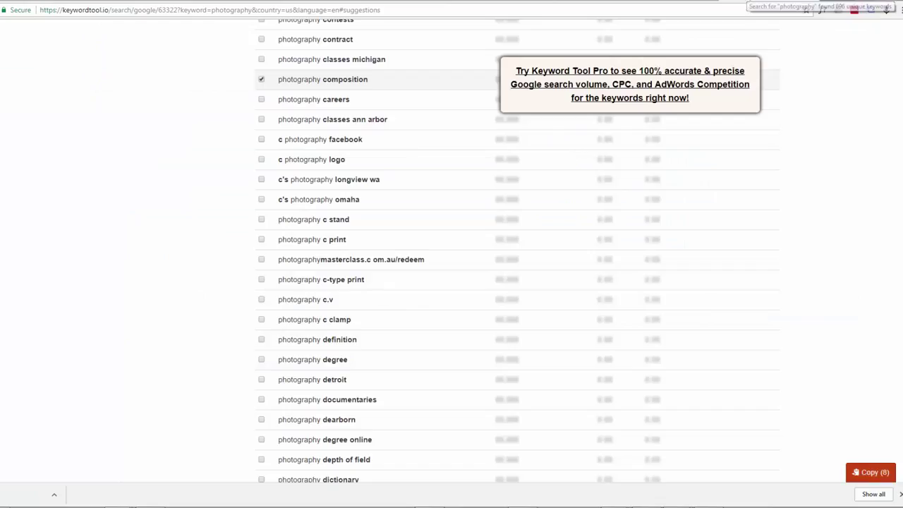
{"action": "left_click", "coordinate": [749, 1]}
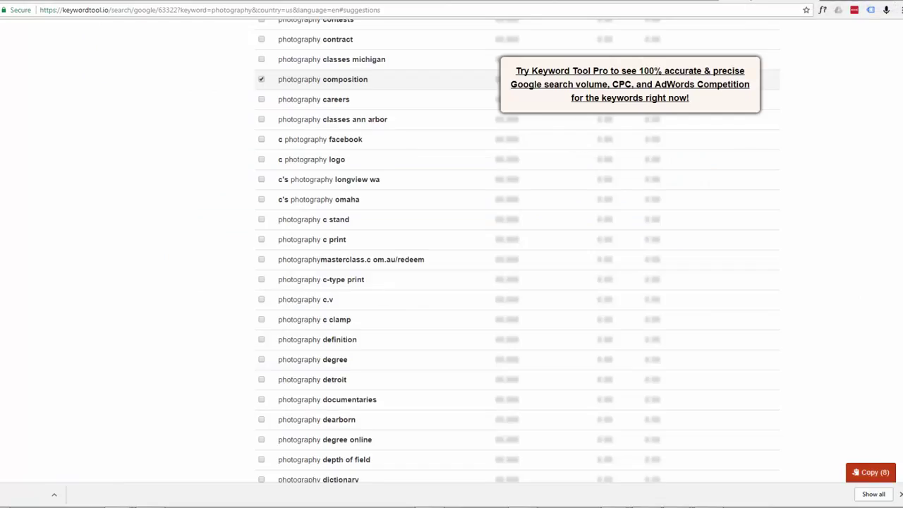
{"action": "scroll", "coordinate": [112, 243], "scroll_direction": "up", "scroll_amount": 10}
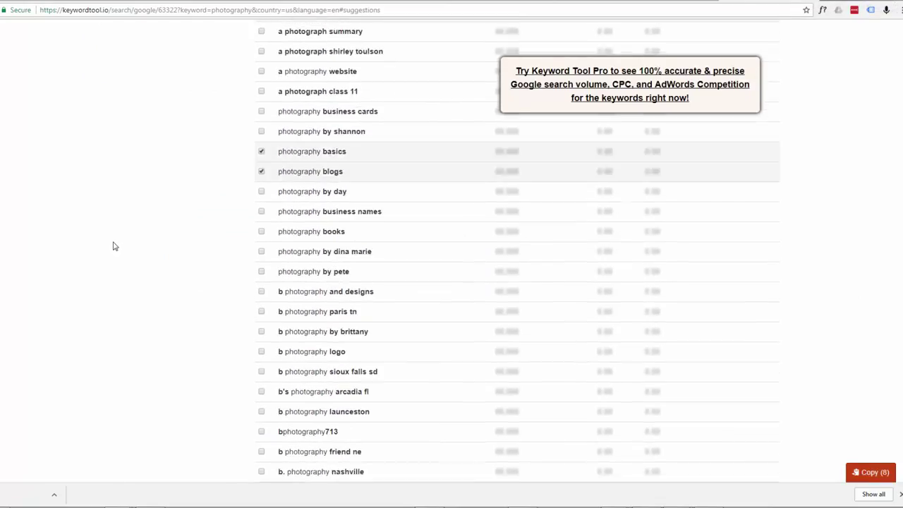
{"action": "scroll", "coordinate": [113, 253], "scroll_direction": "up", "scroll_amount": 8}
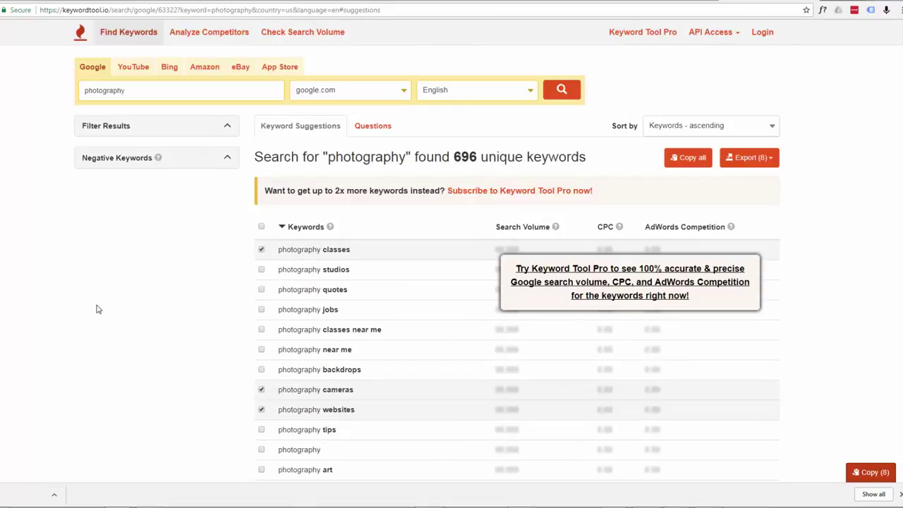